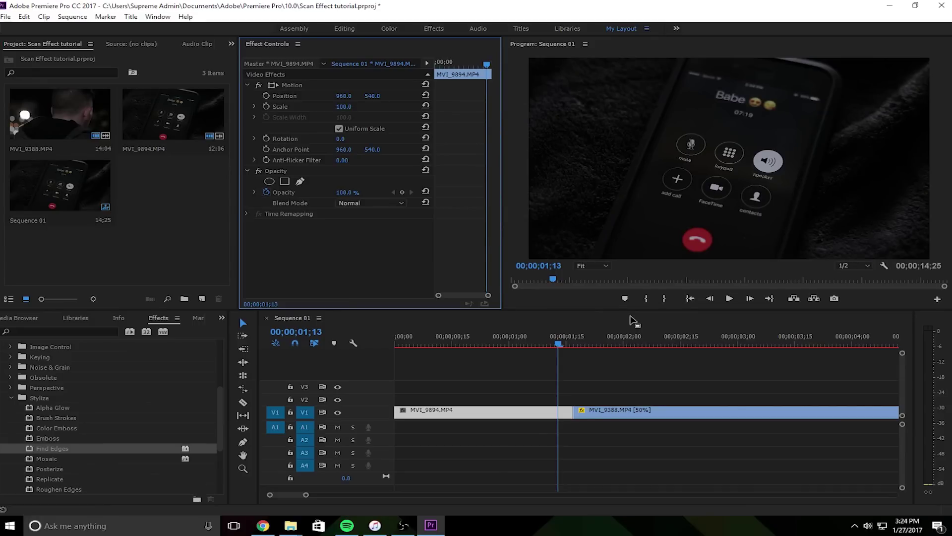
# - Apply Stylize > Find Edges to MVI_9894 and enable Invert for a dark outlined phone image
pyautogui.click(684, 367)
pyautogui.press('-')
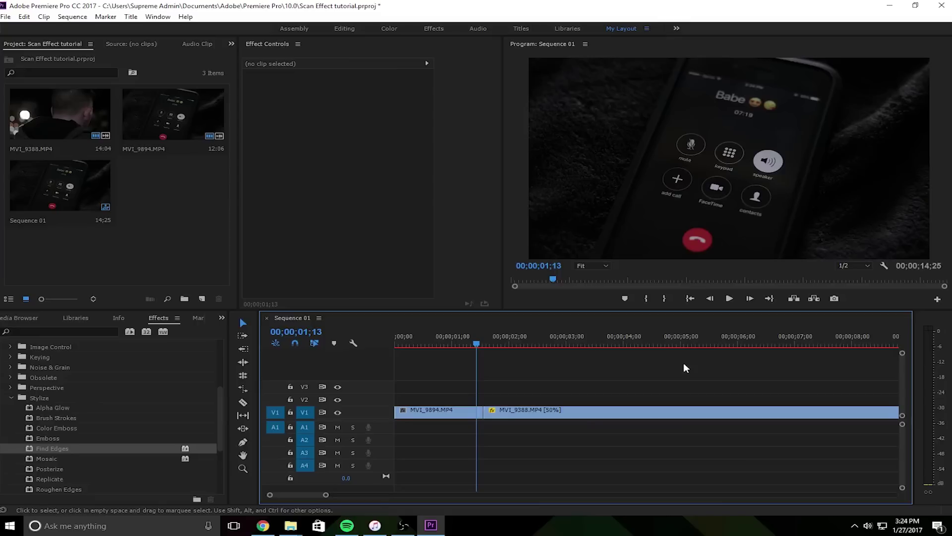
pyautogui.click(12, 397)
pyautogui.scroll(4, 15, 392)
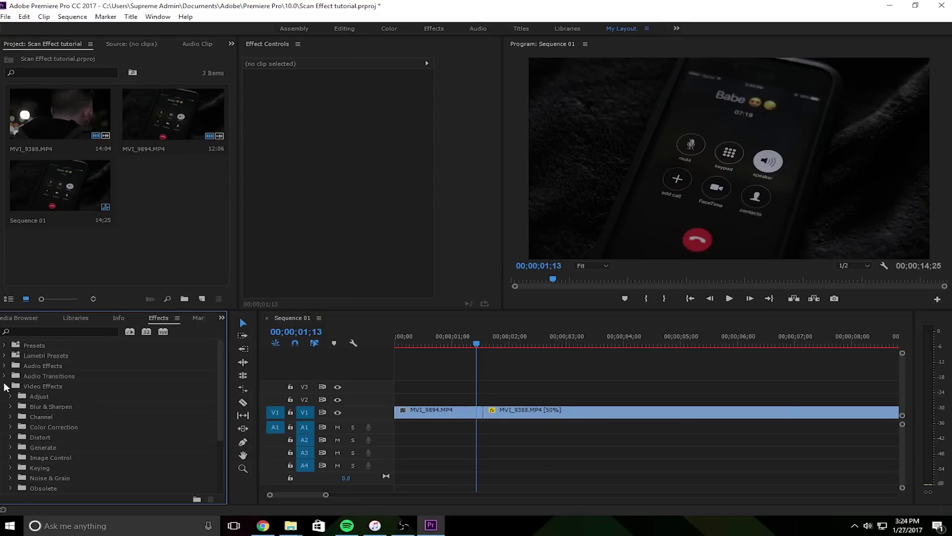
pyautogui.scroll(-3, 104, 462)
pyautogui.click(10, 437)
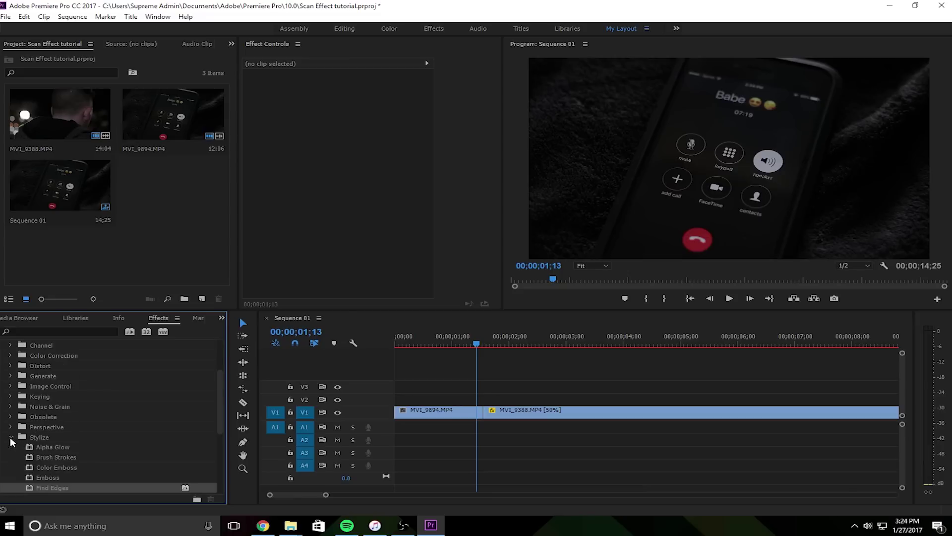
pyautogui.scroll(-2, 61, 431)
pyautogui.moveTo(70, 436); pyautogui.dragTo(432, 411)
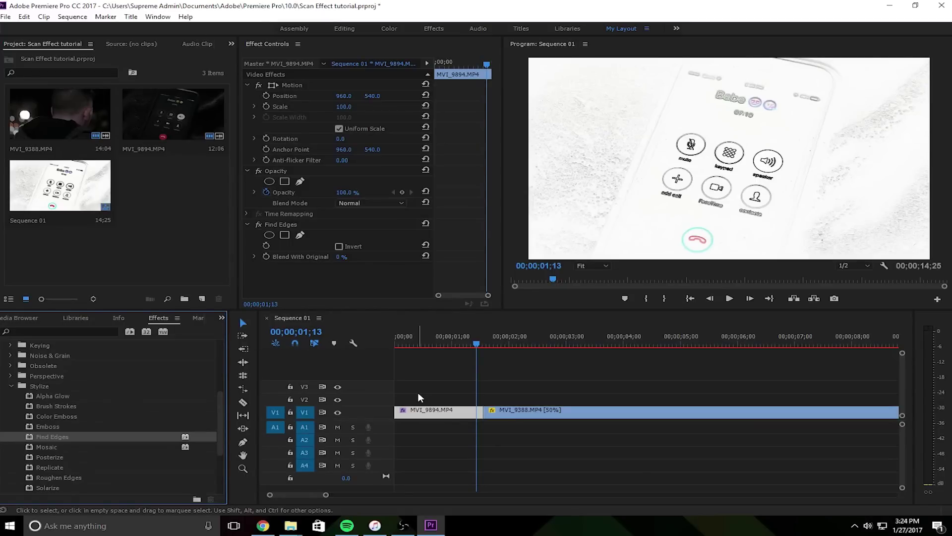
pyautogui.click(340, 246)
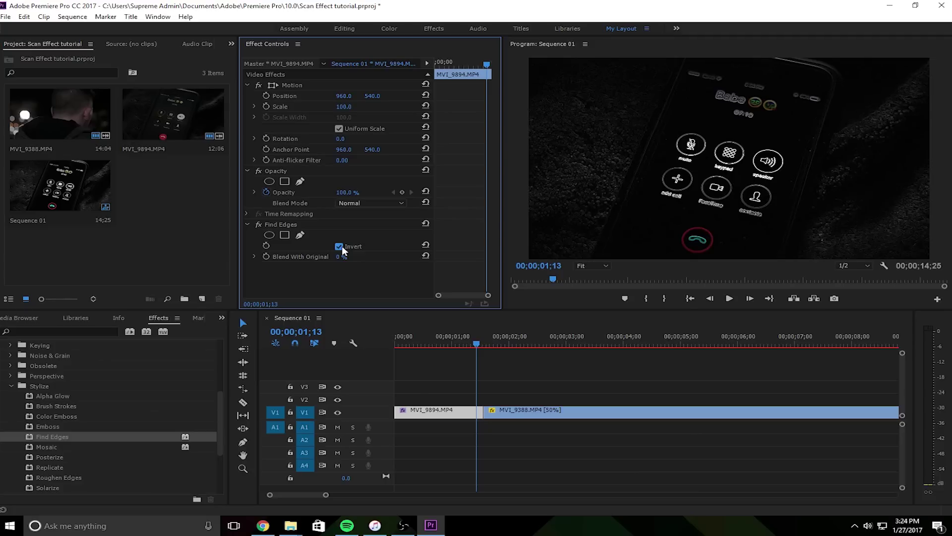
# - Keyframe Blend With Original at 0% at 01;16, then 60% at 01;13
pyautogui.moveTo(487, 64); pyautogui.dragTo(511, 73)
pyautogui.press('Left')
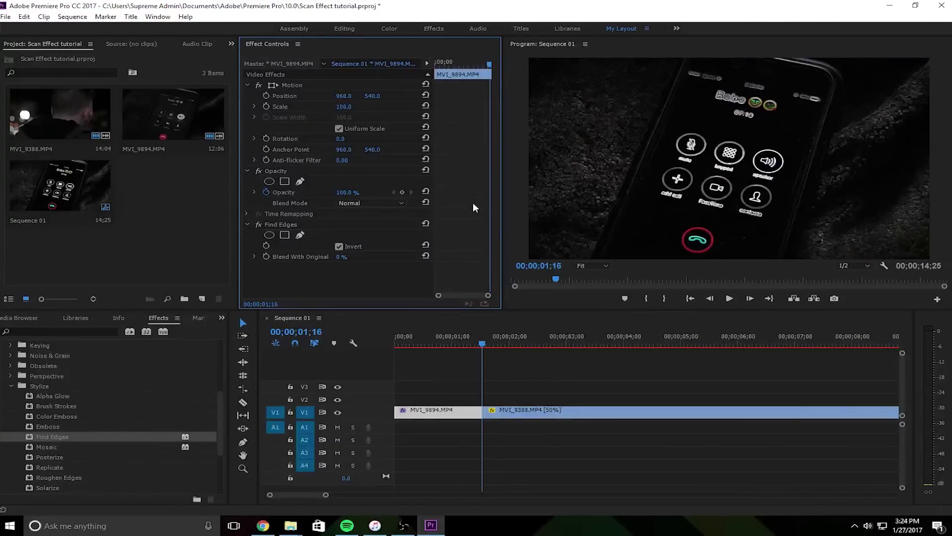
pyautogui.press('=')
pyautogui.press('=')
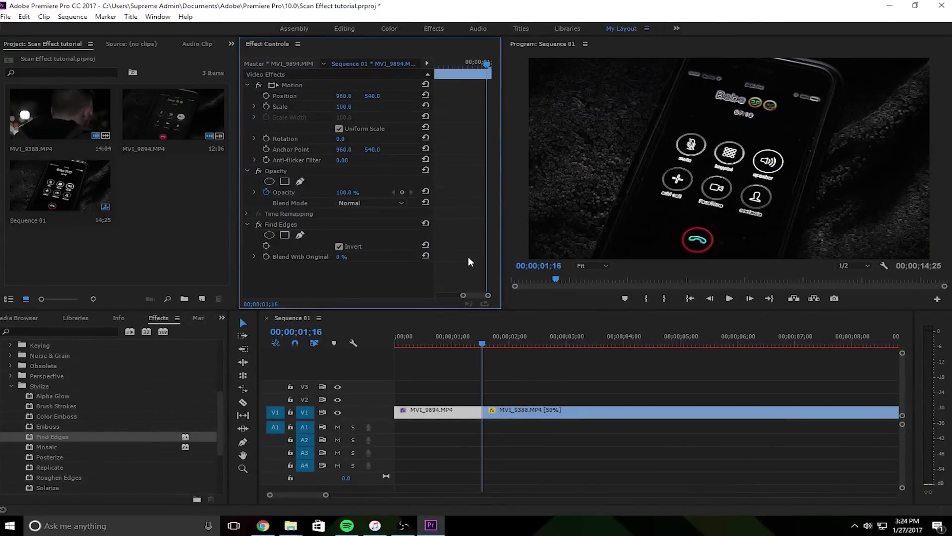
pyautogui.click(266, 256)
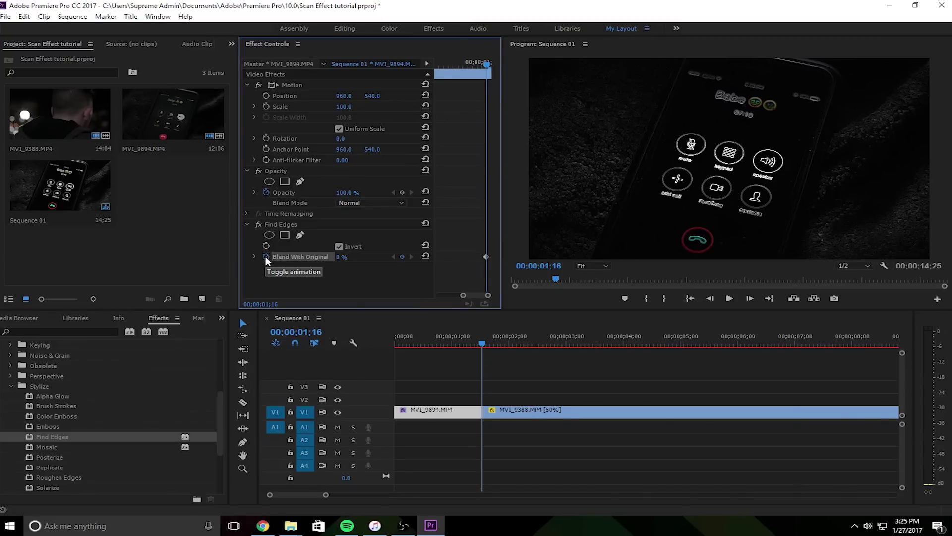
pyautogui.press('Left')
pyautogui.press('Left')
pyautogui.press('Left')
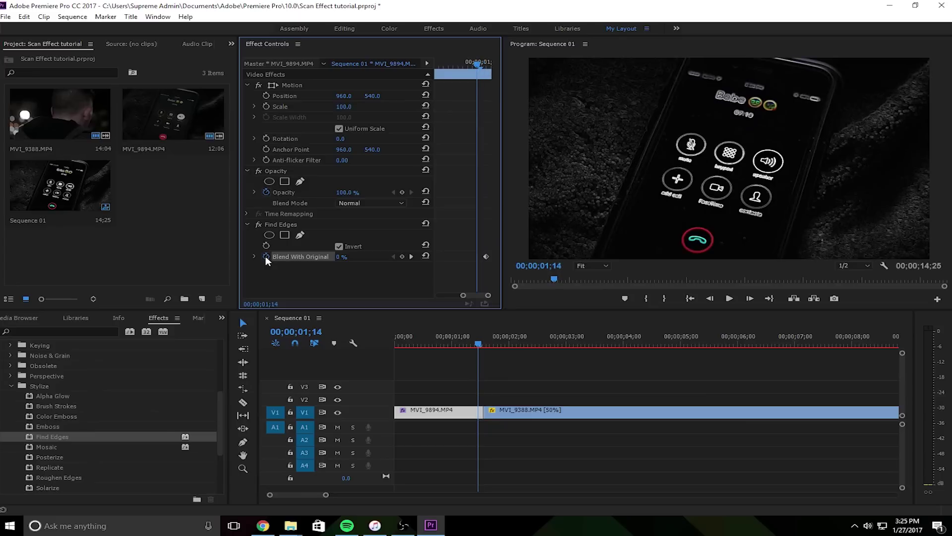
pyautogui.click(341, 257)
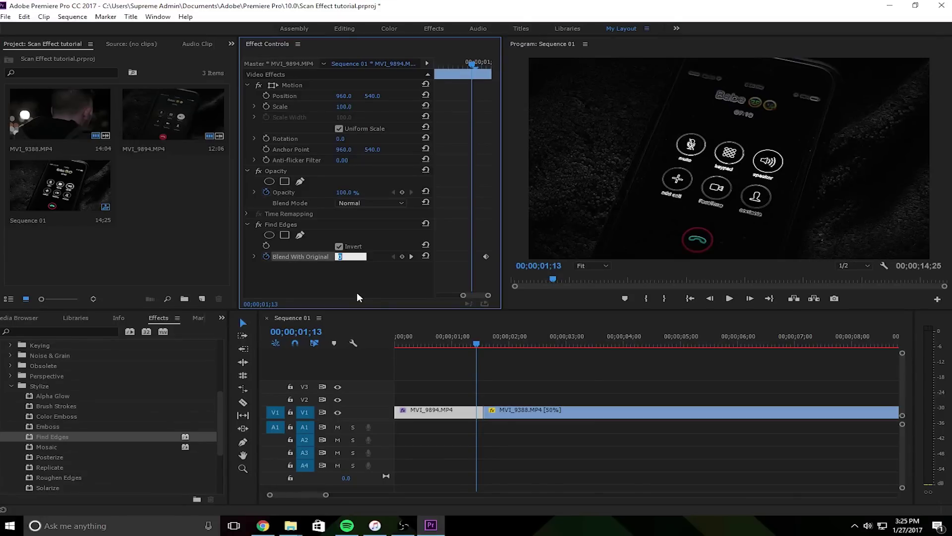
pyautogui.write('60')
pyautogui.press('Return')
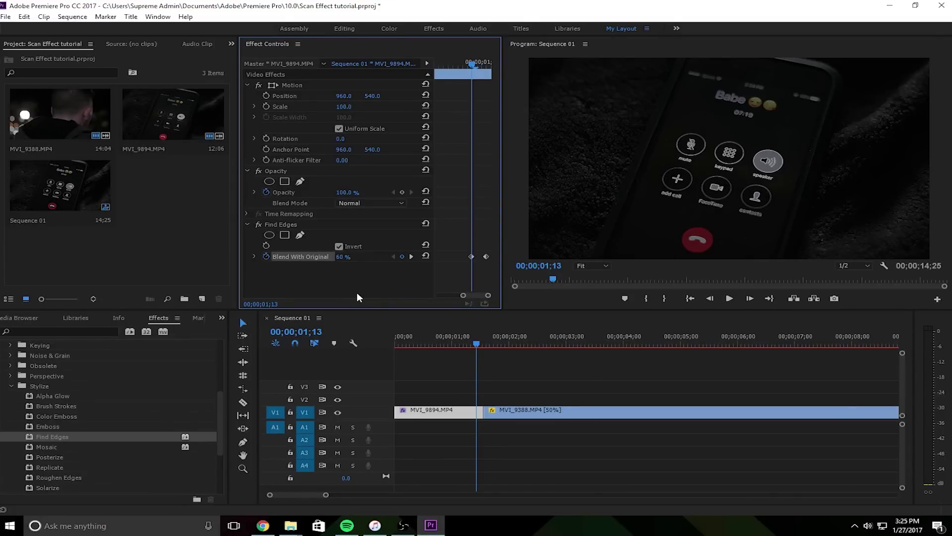
# - Set Blend With Original to 100% at 01;09
pyautogui.press('Right')
pyautogui.press('Right')
pyautogui.press('Right')
pyautogui.press('Left')
pyautogui.press('Left')
pyautogui.press('Left')
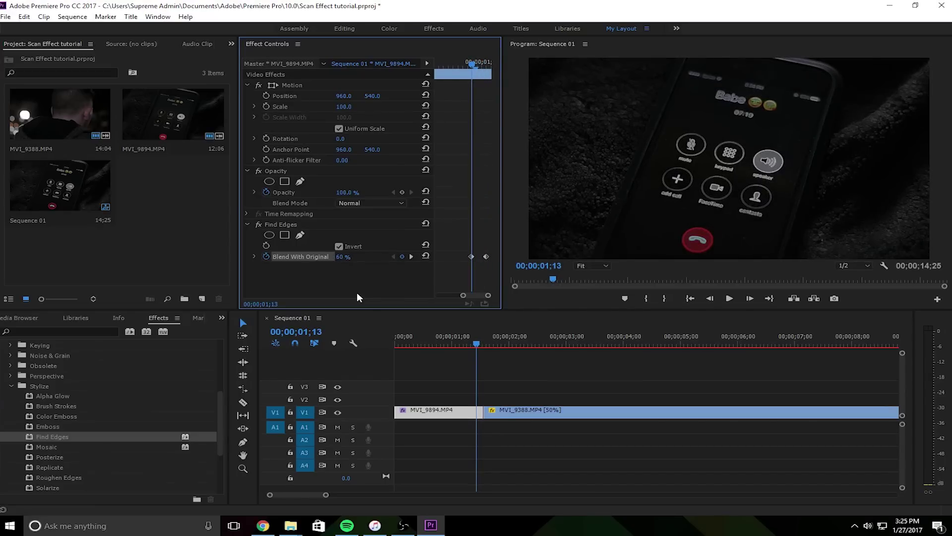
pyautogui.press('Left')
pyautogui.press('Left')
pyautogui.press('Left')
pyautogui.press('Left')
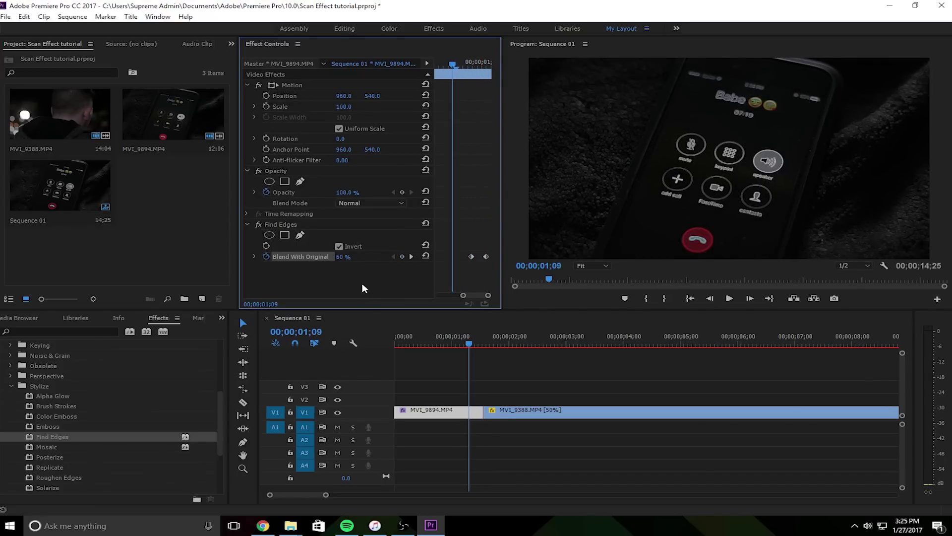
pyautogui.write('100')
pyautogui.press('Return')
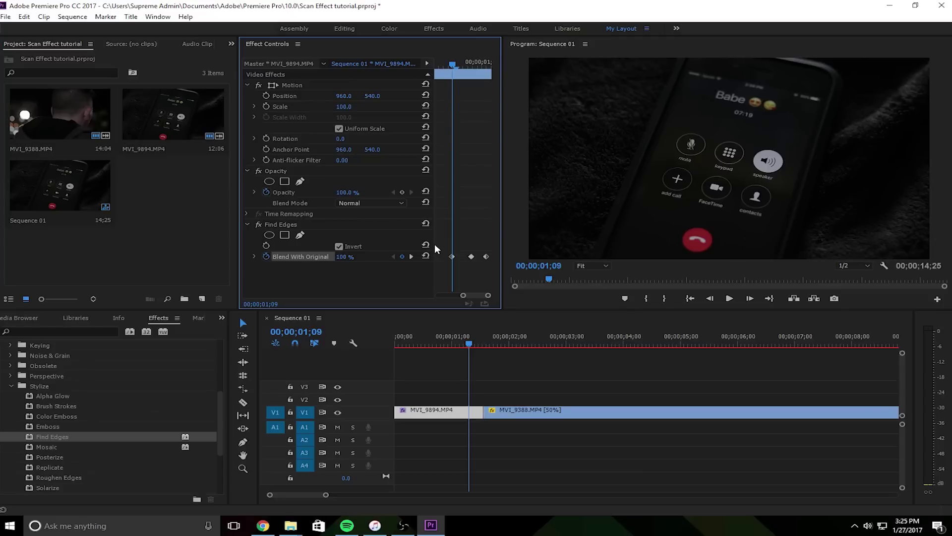
# - Step through and play back the blend ramp, then select the Find Edges effect
pyautogui.press('Right')
pyautogui.press('Right')
pyautogui.press('Right')
pyautogui.press('Right')
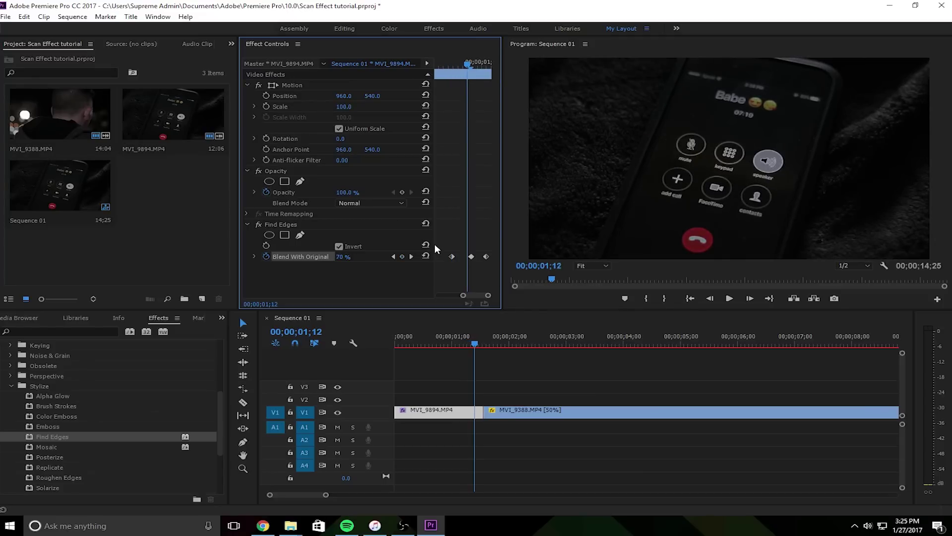
pyautogui.press('Left')
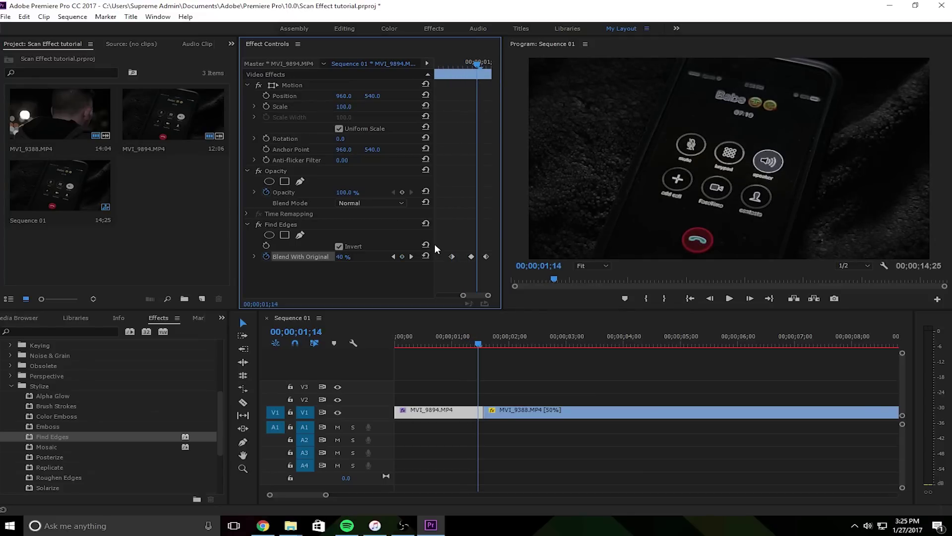
pyautogui.press('Right')
pyautogui.press('Right')
pyautogui.press('Right')
pyautogui.press('Right')
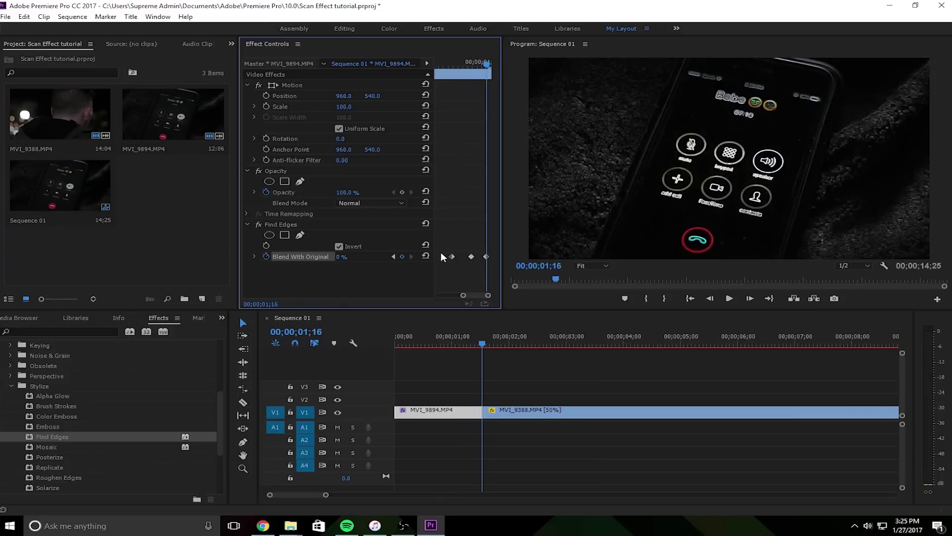
pyautogui.click(452, 340)
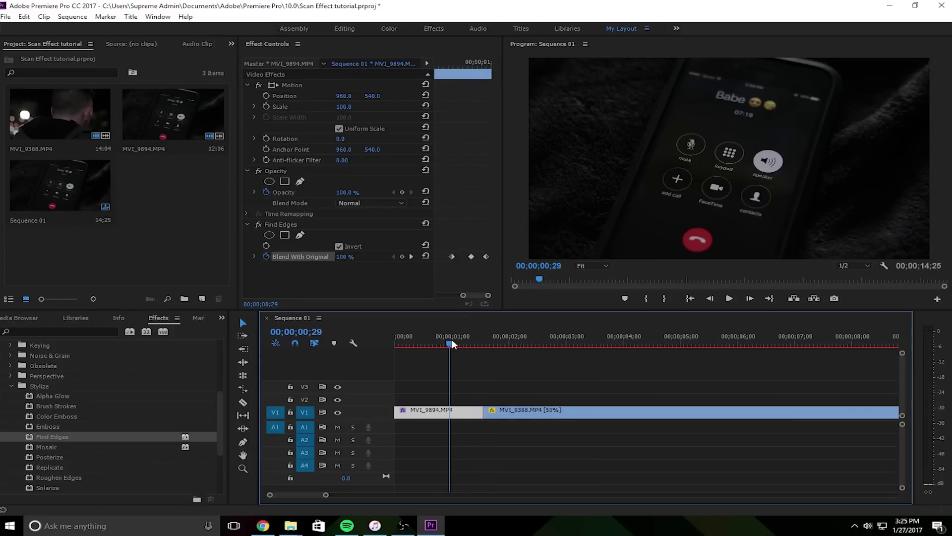
pyautogui.press('space')
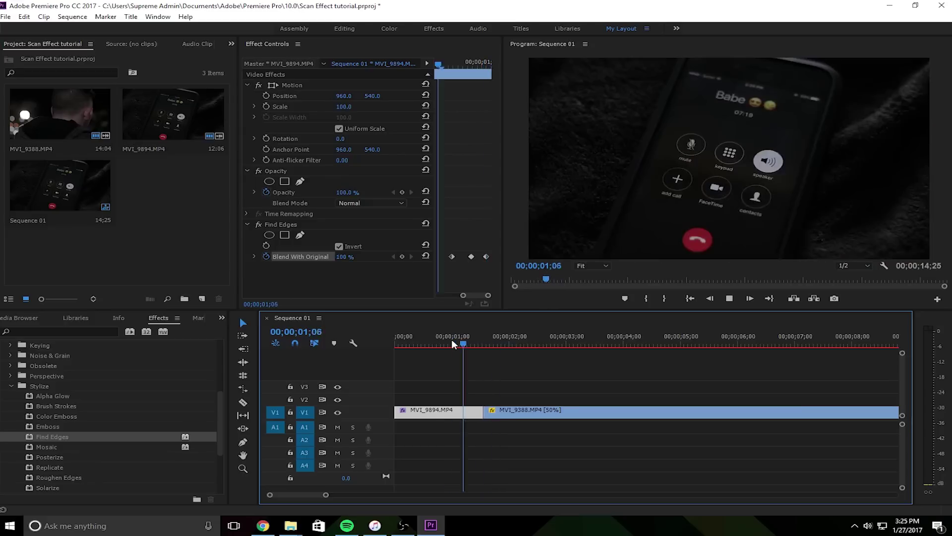
pyautogui.press('space')
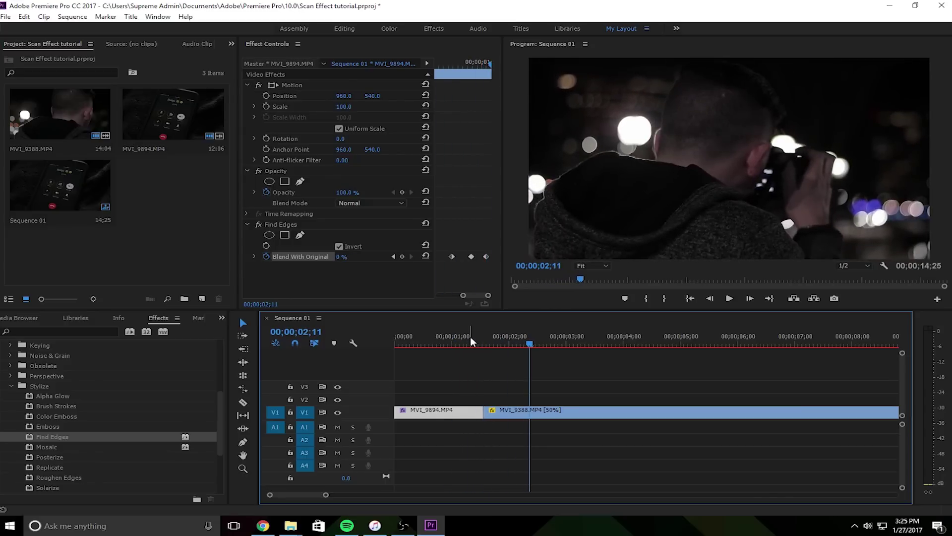
pyautogui.click(485, 339)
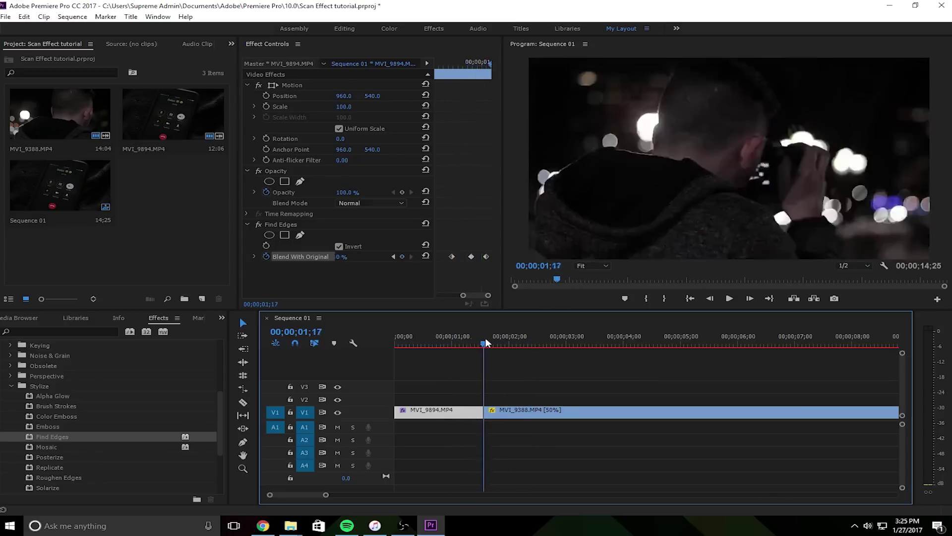
pyautogui.click(312, 225)
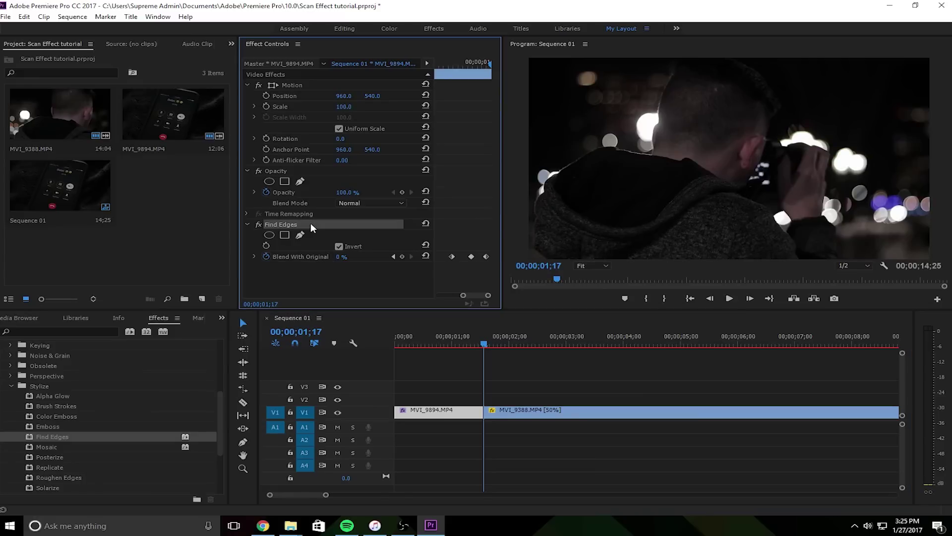
pyautogui.rightClick(311, 224)
# - Cut Find Edges from the phone clip, paste it onto MVI_9388, and shift its keyframes to the clip start
pyautogui.click(340, 271)
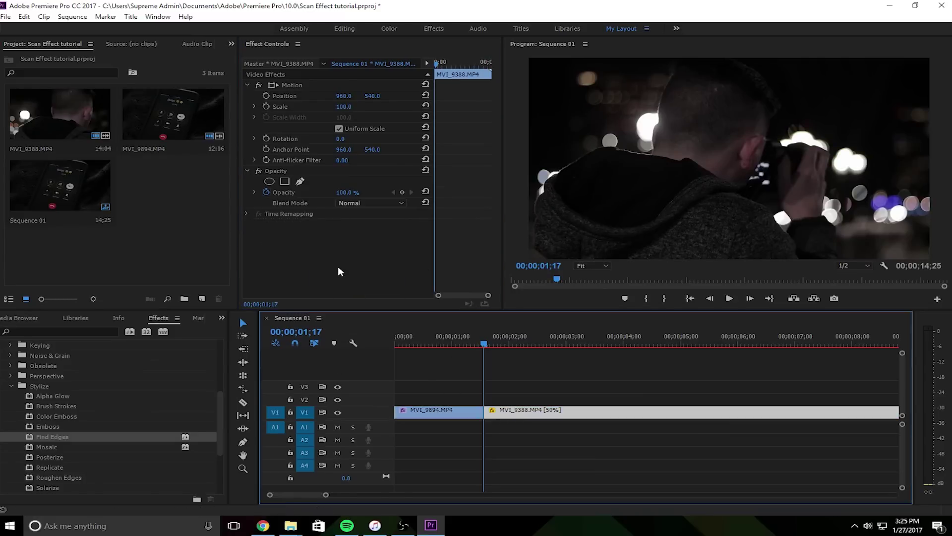
pyautogui.rightClick(340, 272)
pyautogui.click(357, 340)
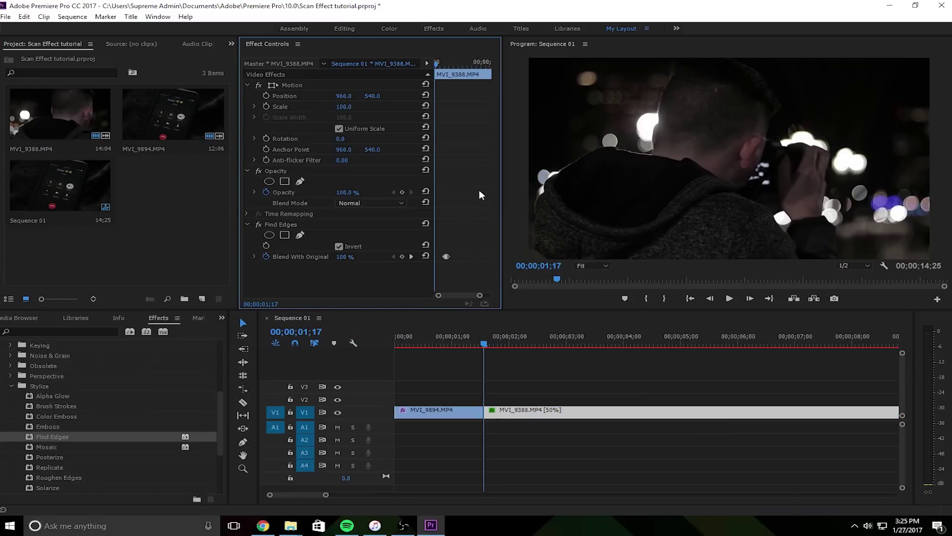
pyautogui.press('=')
pyautogui.press('=')
pyautogui.press('=')
pyautogui.press('-')
pyautogui.moveTo(463, 243); pyautogui.dragTo(433, 256)
pyautogui.press('=')
pyautogui.click(472, 235)
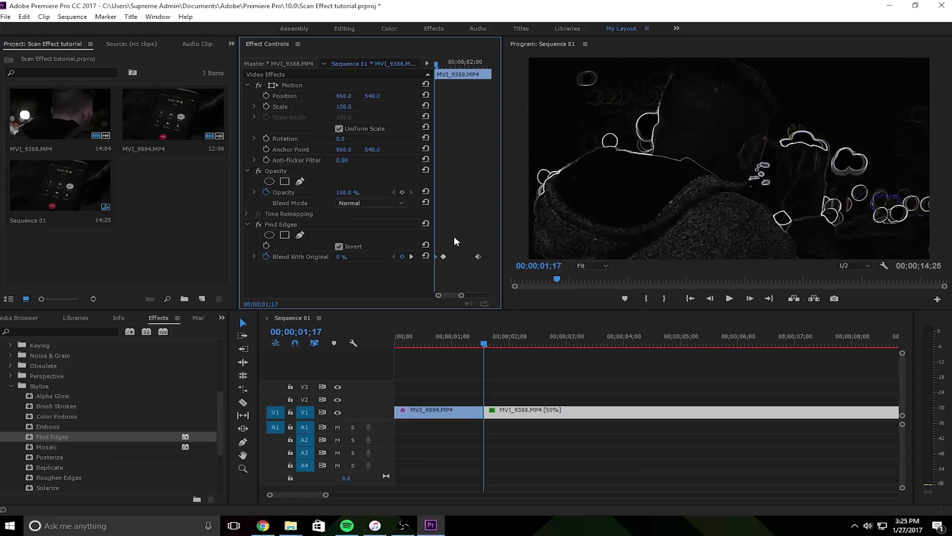
# - Step frame by frame to check the blend climbing toward the 100% keyframe
pyautogui.scroll(3, 469, 223)
pyautogui.press('Right')
pyautogui.press('Right')
pyautogui.press('Right')
pyautogui.press('Left')
pyautogui.press('Left')
pyautogui.press('Left')
pyautogui.press('Right')
pyautogui.press('Right')
pyautogui.press('Right')
pyautogui.scroll(-1, 469, 236)
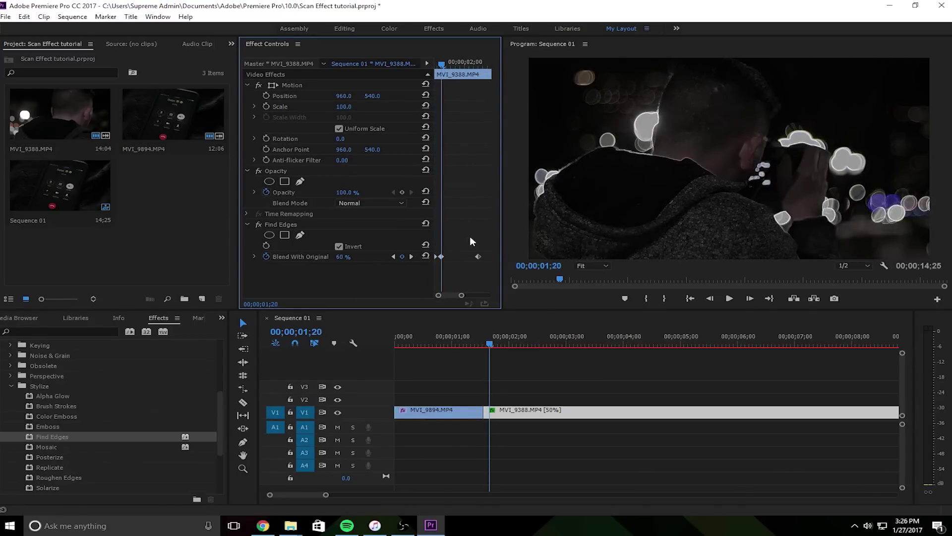
pyautogui.press('Right')
pyautogui.press('Right')
pyautogui.press('Right')
pyautogui.press('Right')
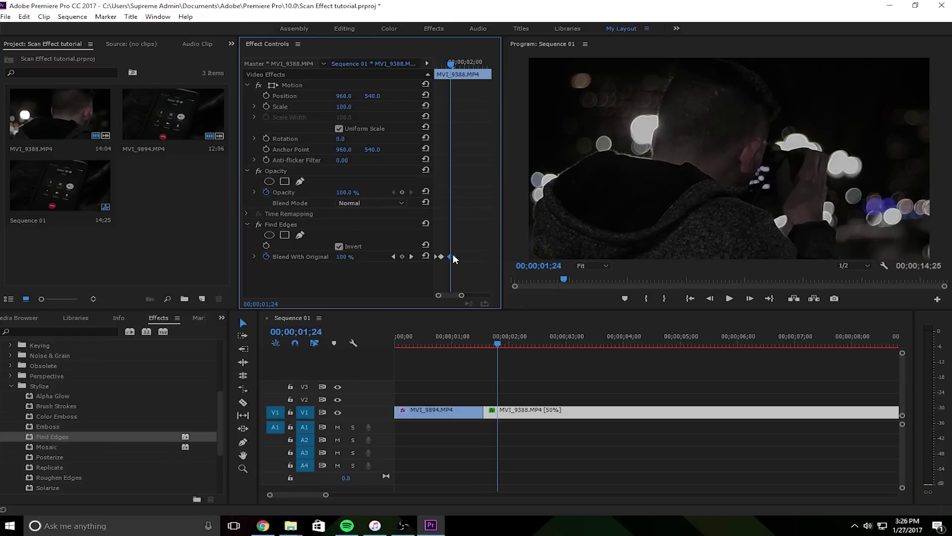
# - Play the transition across the cut and scrub MVI_9388's blend rising to 100%
pyautogui.moveTo(493, 336); pyautogui.dragTo(467, 336)
pyautogui.press('space')
pyautogui.click(466, 335)
pyautogui.press('space')
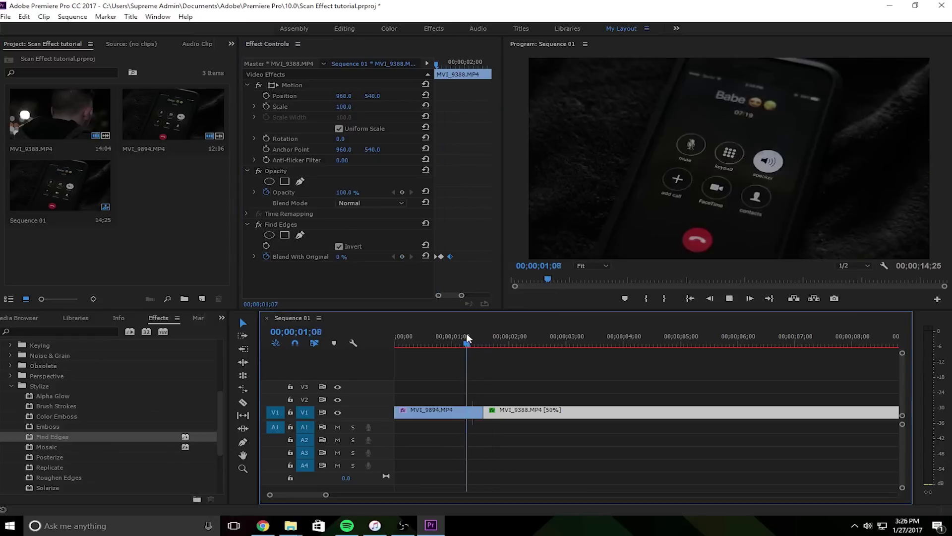
pyautogui.press('space')
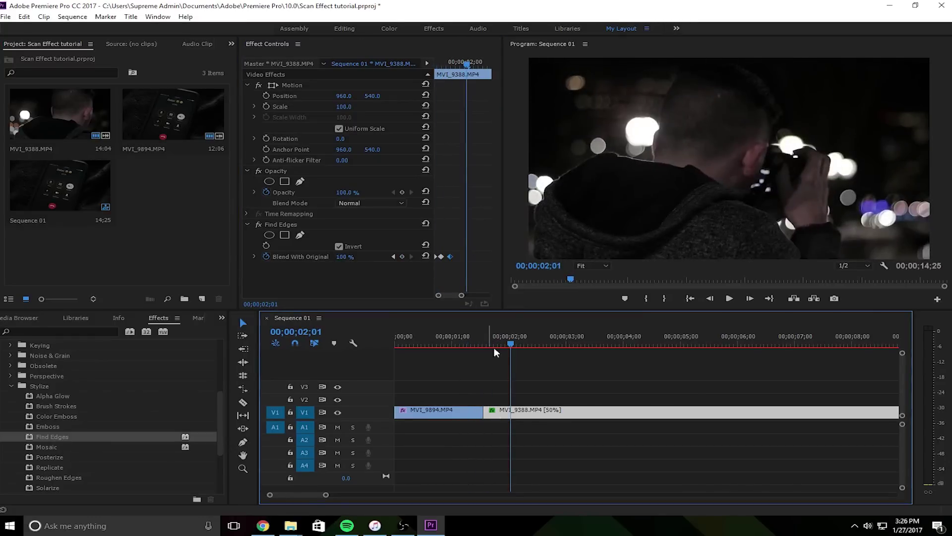
pyautogui.click(445, 63)
pyautogui.press('=')
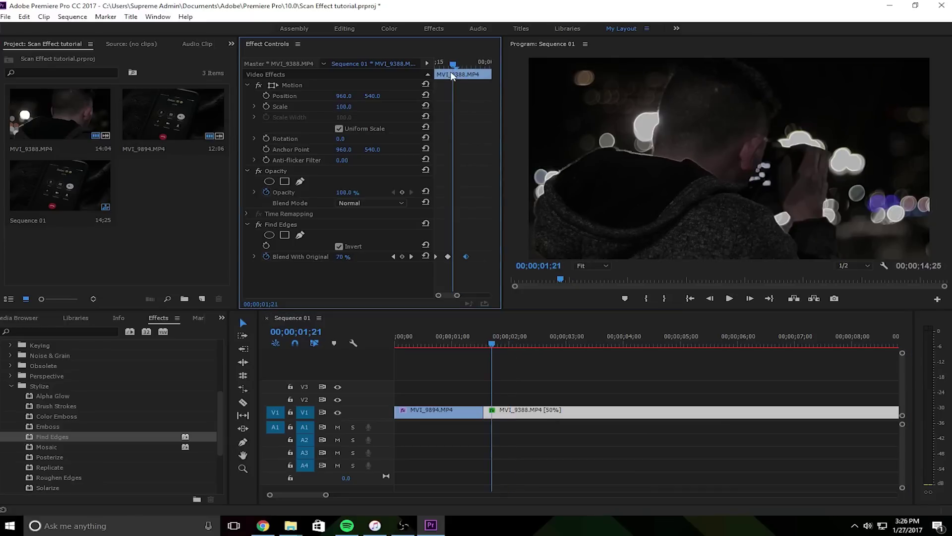
pyautogui.moveTo(453, 64); pyautogui.dragTo(476, 74)
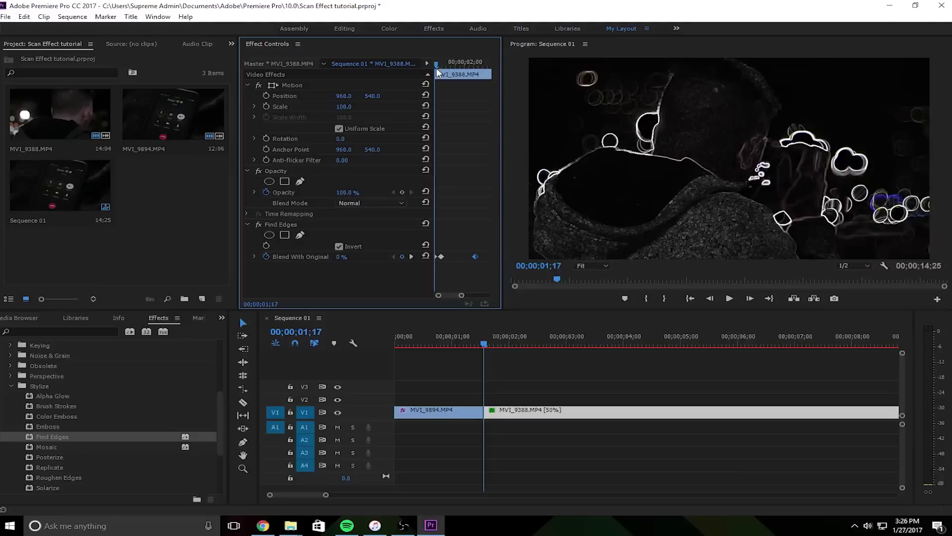
# - Scrub and play the cut to preview MVI_9388's current edge fade
pyautogui.moveTo(436, 68); pyautogui.dragTo(453, 65)
pyautogui.moveTo(478, 337); pyautogui.dragTo(451, 337)
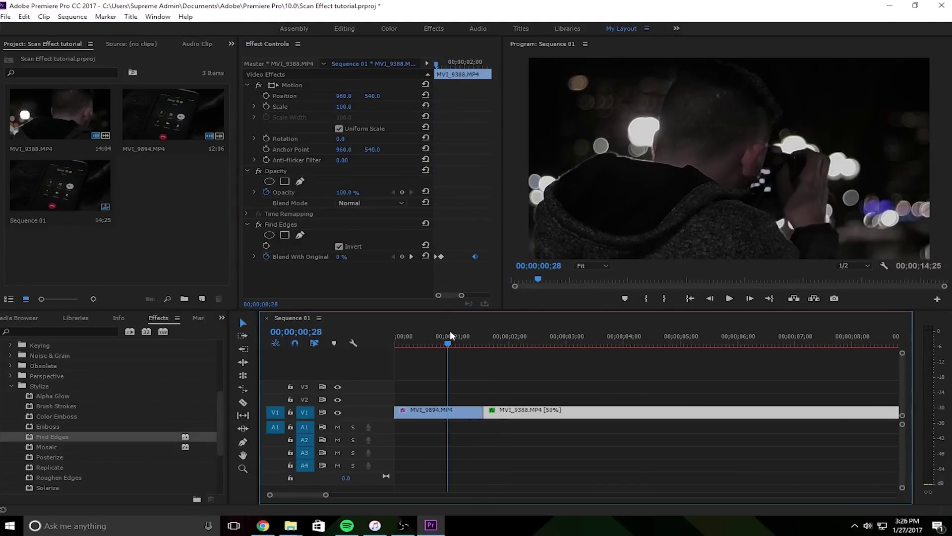
pyautogui.press('space')
pyautogui.moveTo(450, 65); pyautogui.dragTo(446, 69)
pyautogui.click(463, 335)
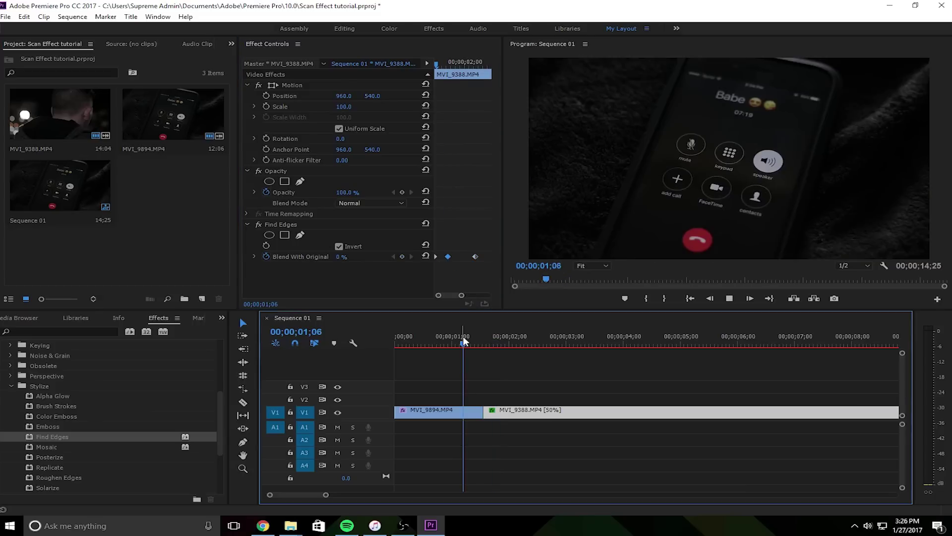
pyautogui.press('space')
pyautogui.click(462, 336)
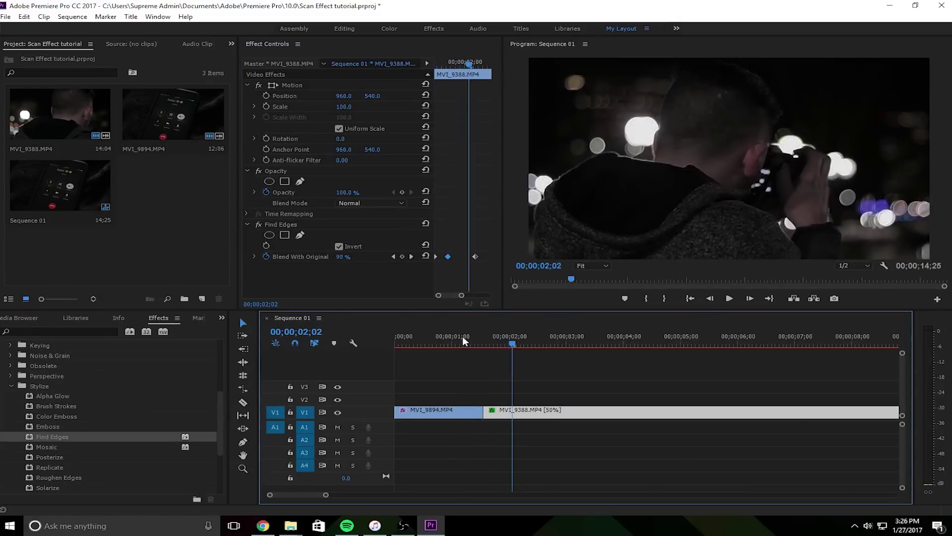
pyautogui.press('space')
# - Set Blend With Original to 50% at the middle keyframe at 01;23
pyautogui.moveTo(466, 61); pyautogui.dragTo(449, 62)
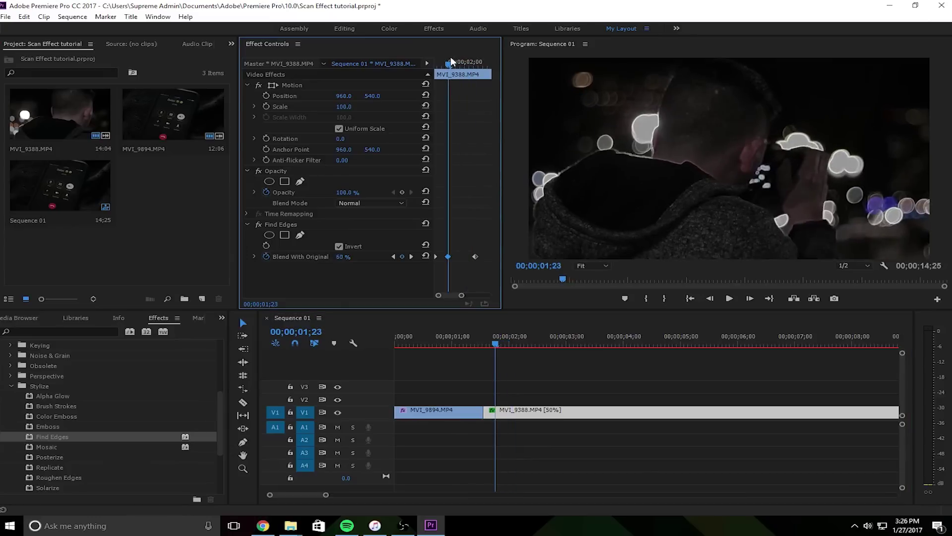
pyautogui.click(350, 256)
pyautogui.press('Return')
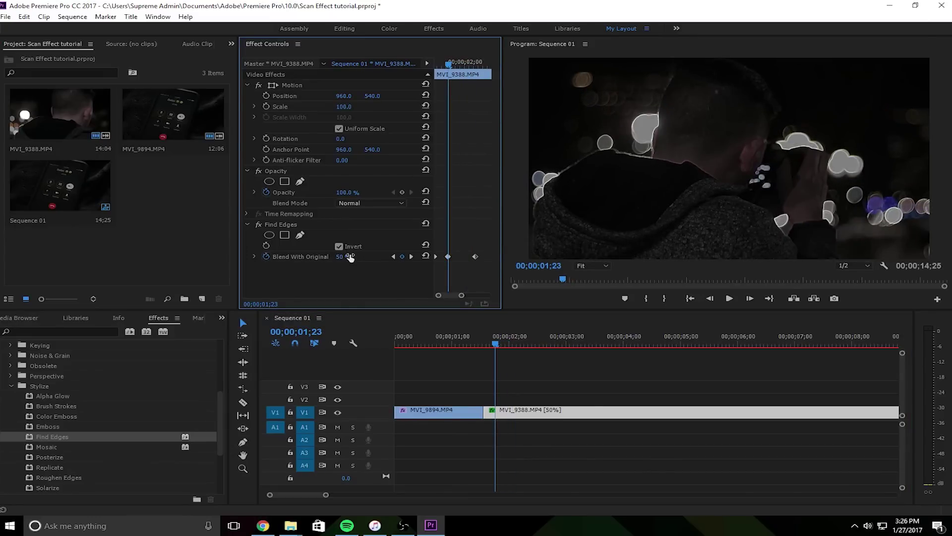
# - Reselect MVI_9388 with the playhead at 02;11 and scrub through its blend keyframes
pyautogui.press('Down')
pyautogui.click(474, 388)
pyautogui.press('-')
pyautogui.press('-')
pyautogui.click(441, 335)
pyautogui.moveTo(440, 333); pyautogui.dragTo(428, 335)
pyautogui.press('=')
pyautogui.click(470, 415)
pyautogui.click(466, 118)
pyautogui.press('=')
pyautogui.press('=')
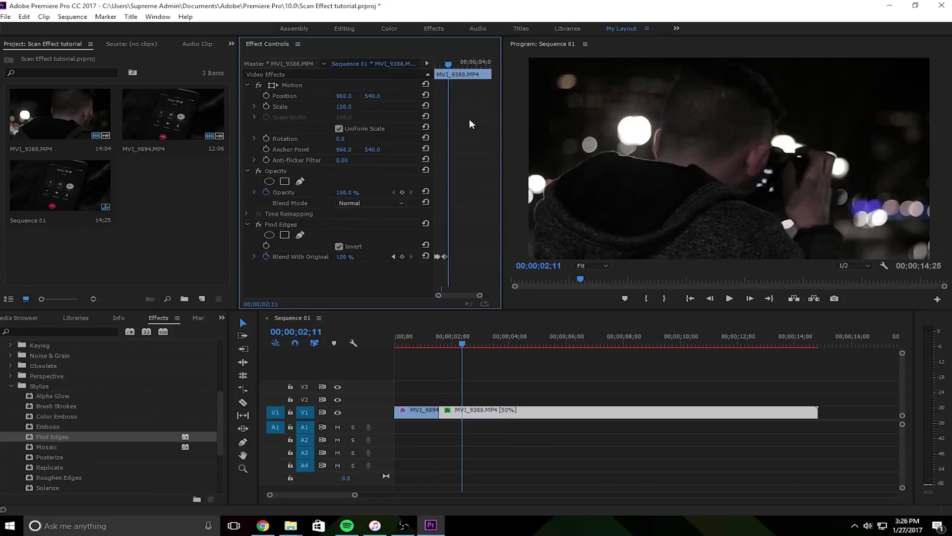
pyautogui.press('=')
pyautogui.moveTo(455, 66); pyautogui.dragTo(437, 70)
# - Replay the cut from 01;04 several times to check the smoother edge fade
pyautogui.click(428, 332)
pyautogui.press('space')
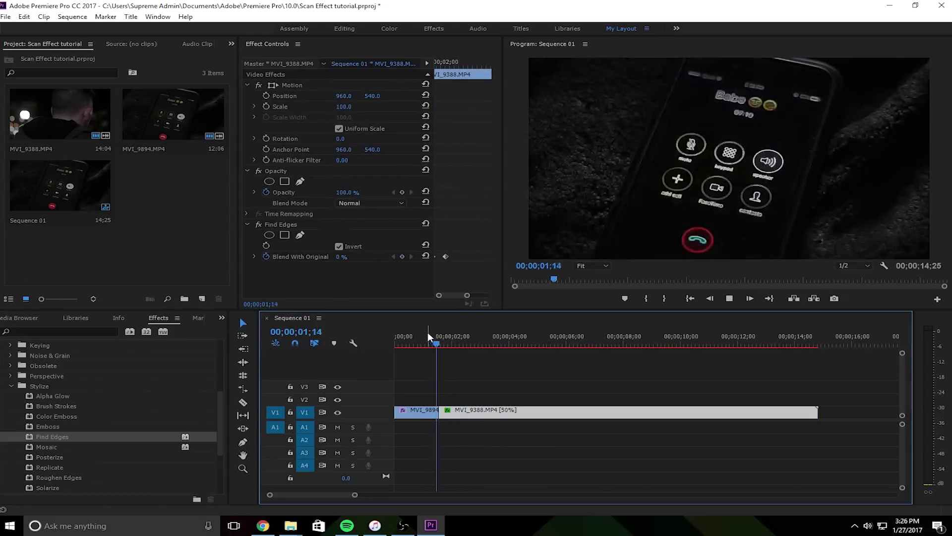
pyautogui.click(428, 332)
pyautogui.press('space')
pyautogui.click(428, 332)
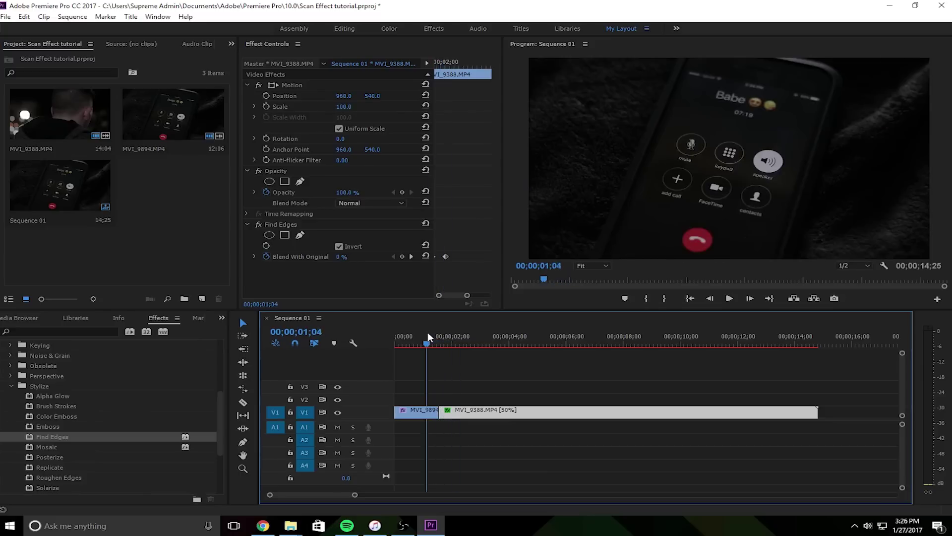
pyautogui.press('space')
pyautogui.press('space')
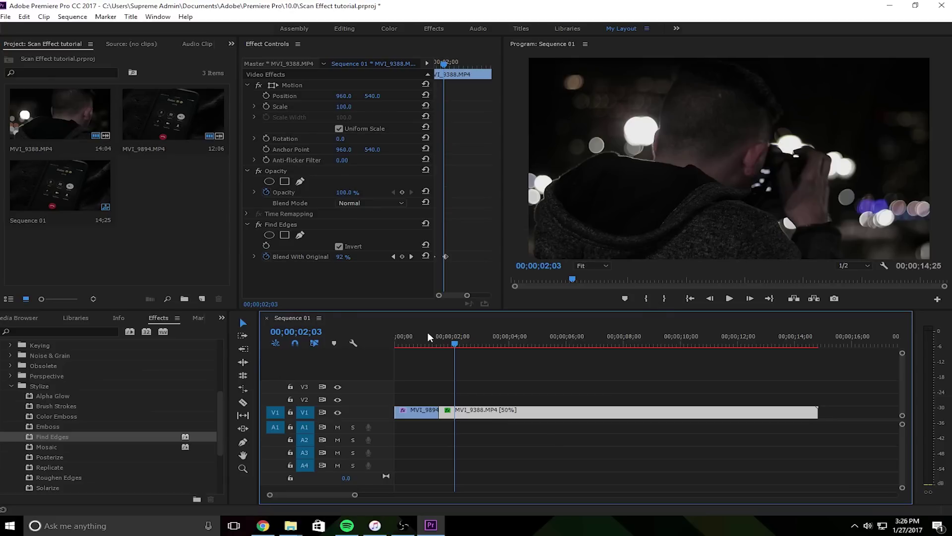
pyautogui.click(507, 380)
pyautogui.press('=')
pyautogui.press('=')
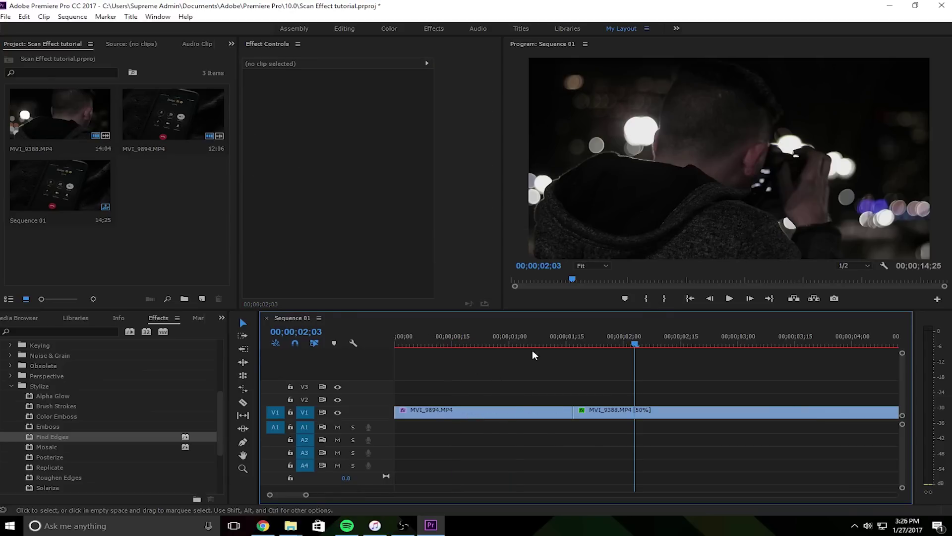
# - Play across the cut from 01;09 and select MVI_9894 to show its effects
pyautogui.click(546, 335)
pyautogui.press('space')
pyautogui.click(546, 335)
pyautogui.press('space')
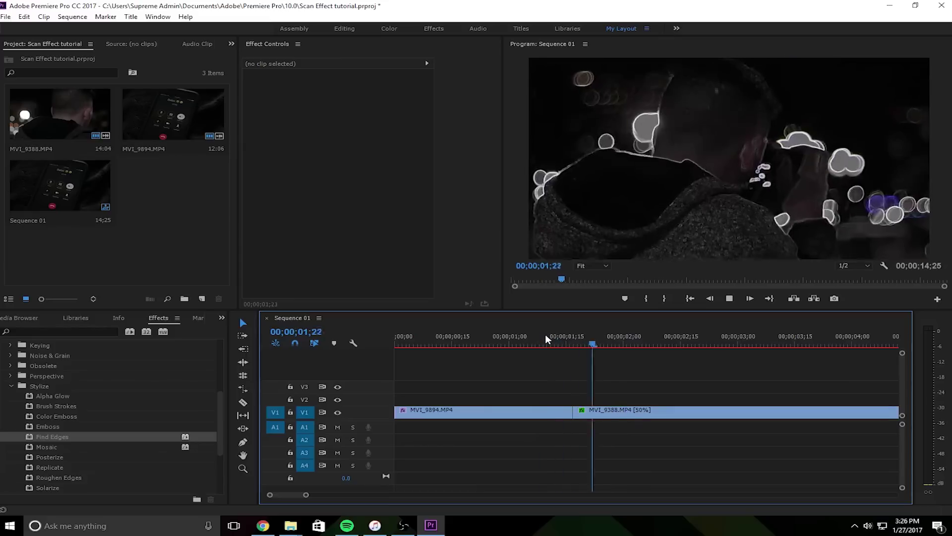
pyautogui.press('space')
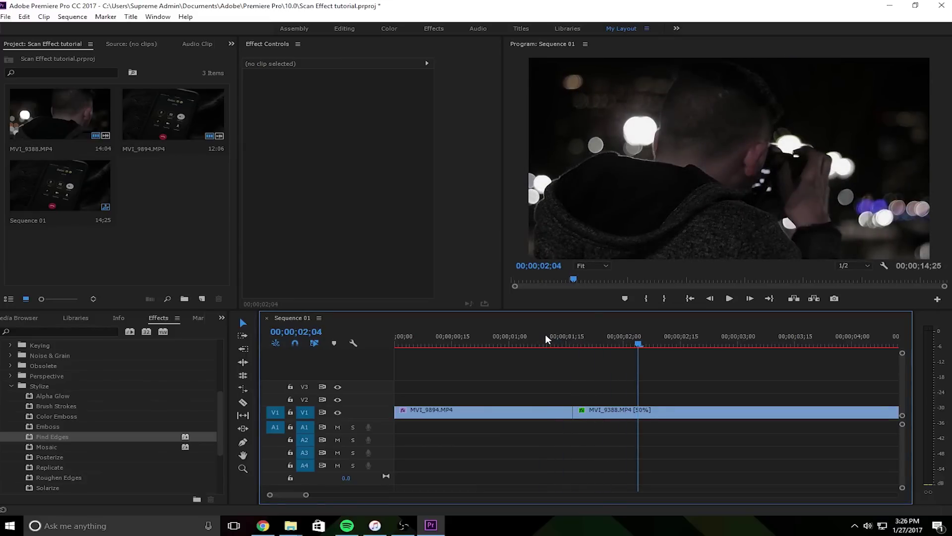
pyautogui.click(545, 334)
pyautogui.click(495, 411)
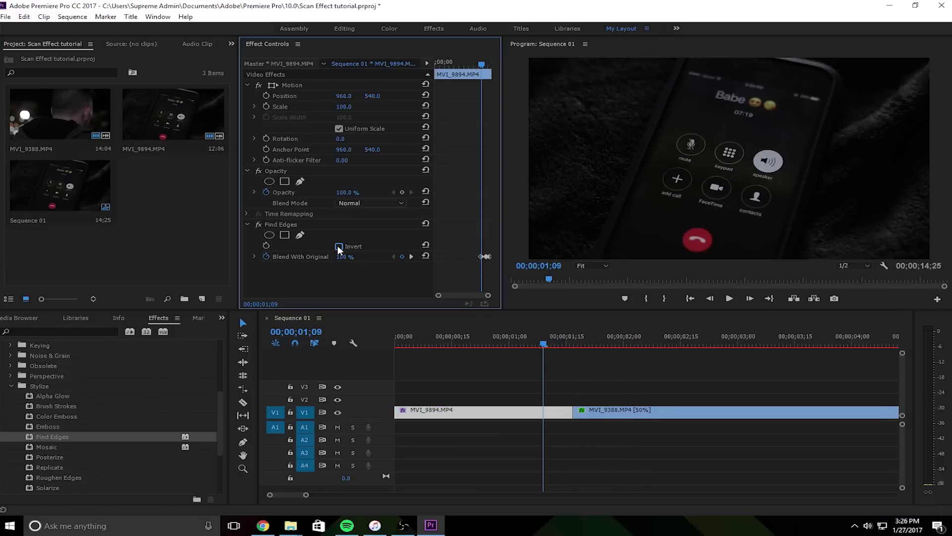
# - Replay the transition from 01;06, then turn off Find Edges Invert at 01;10
pyautogui.click(531, 339)
pyautogui.press('space')
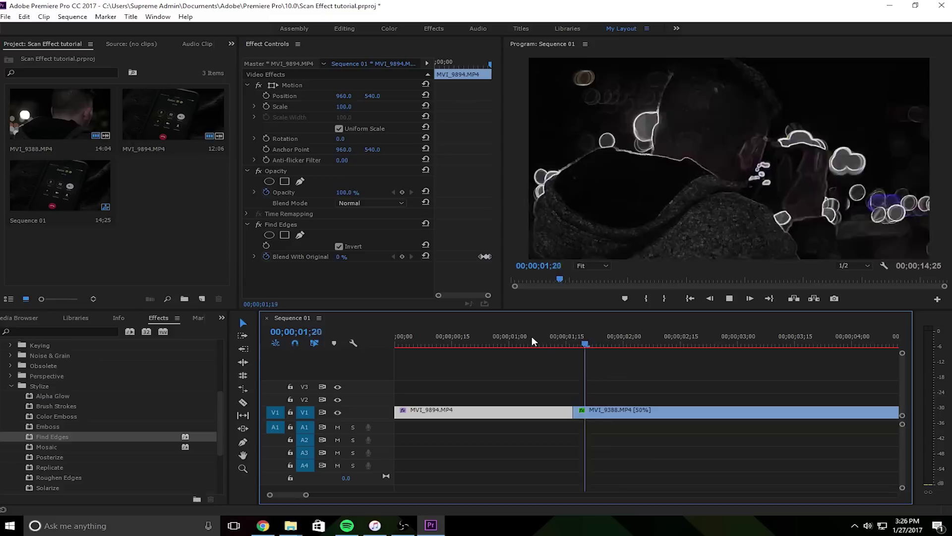
pyautogui.click(532, 337)
pyautogui.press('space')
pyautogui.click(546, 339)
pyautogui.moveTo(547, 339); pyautogui.dragTo(549, 339)
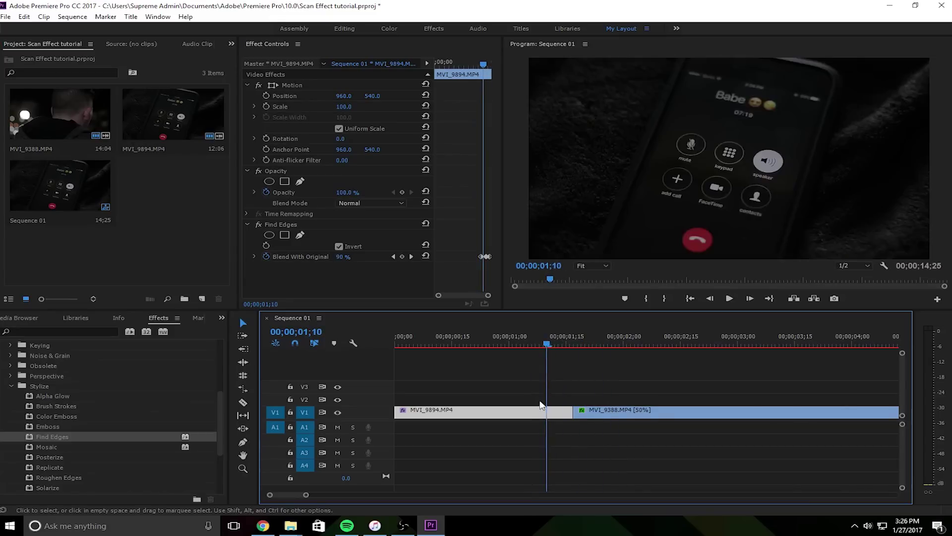
pyautogui.click(339, 246)
# - Preview the cut without inversion, then re-enable Invert and inspect the edges around 01;14
pyautogui.click(527, 335)
pyautogui.press('space')
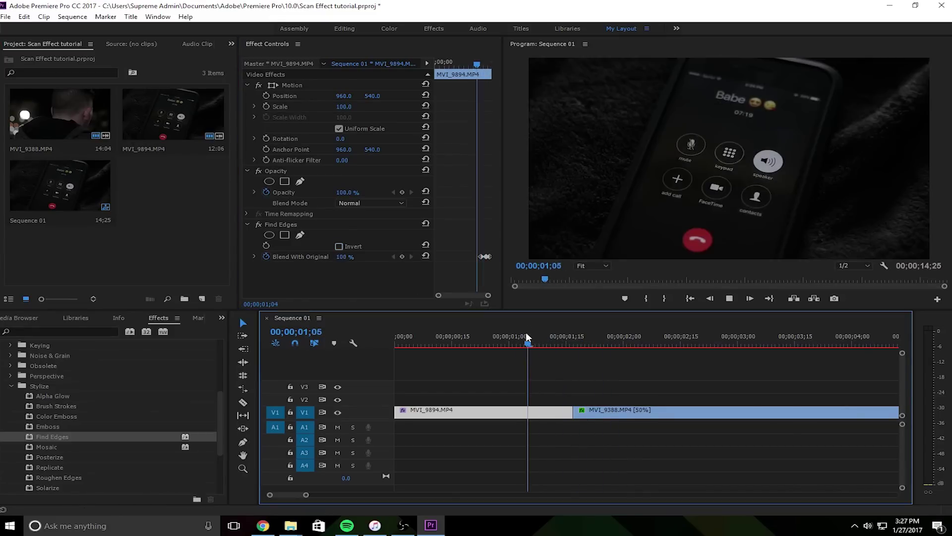
pyautogui.click(526, 335)
pyautogui.press('space')
pyautogui.press('space')
pyautogui.click(339, 246)
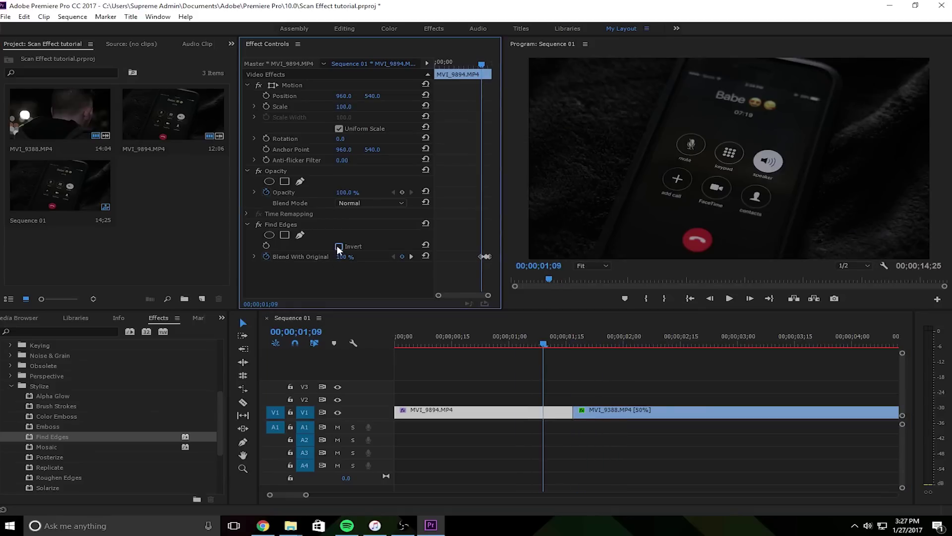
pyautogui.moveTo(532, 342); pyautogui.dragTo(561, 337)
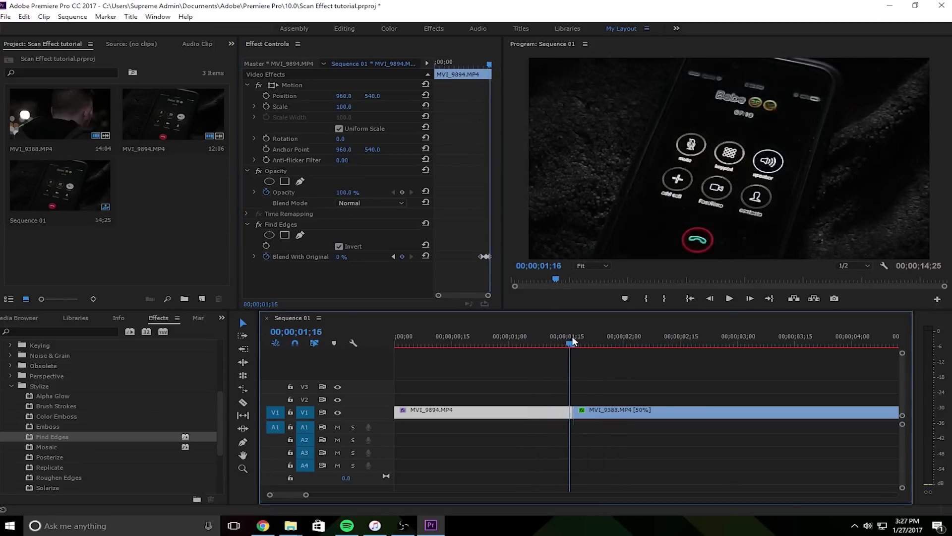
pyautogui.moveTo(573, 340); pyautogui.dragTo(565, 338)
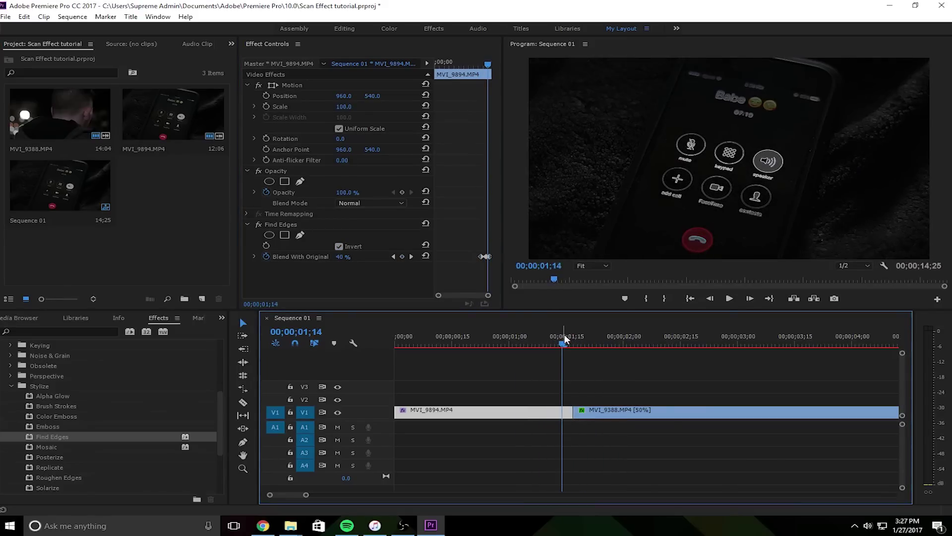
pyautogui.rightClick(169, 251)
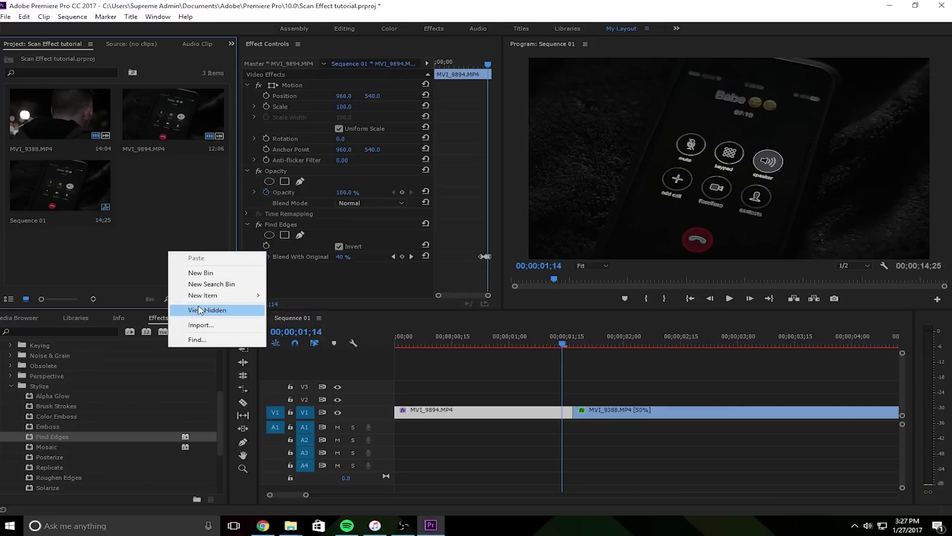
# - Create an Adjustment Layer via File > New with default settings and drag it onto V4 over both clips
pyautogui.rightClick(152, 197)
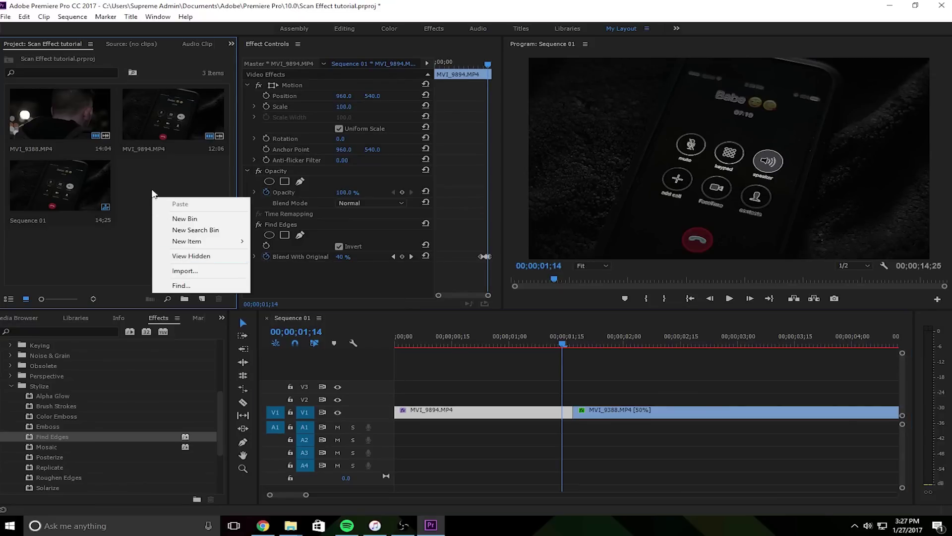
pyautogui.click(6, 17)
pyautogui.moveTo(31, 31)
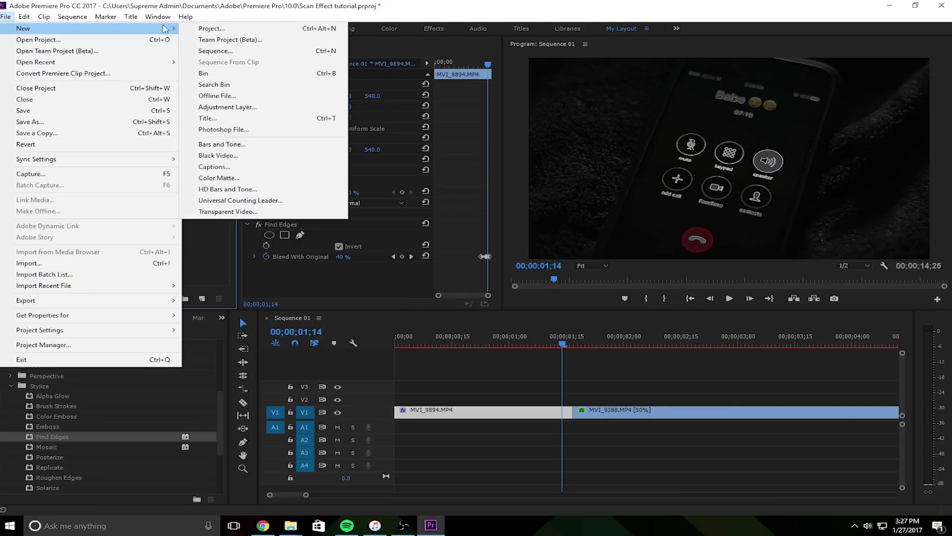
pyautogui.click(277, 107)
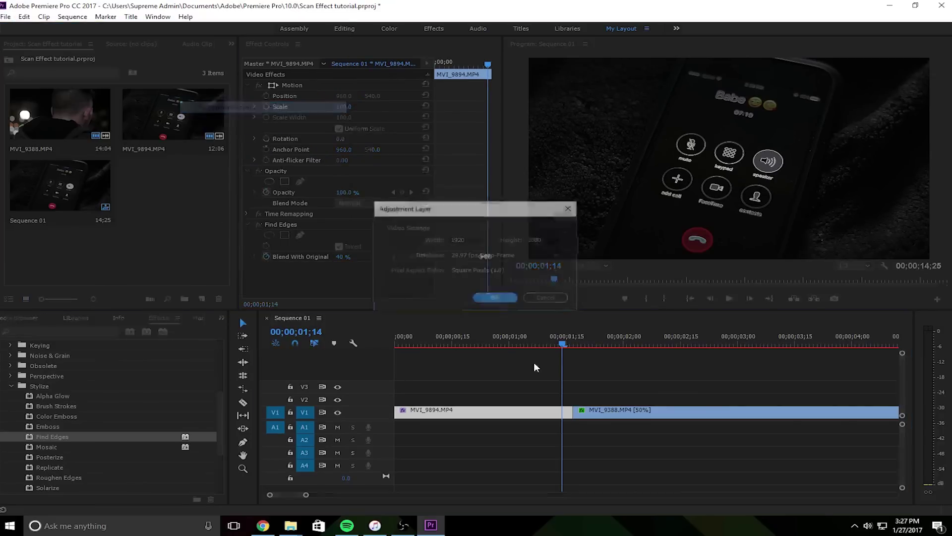
pyautogui.click(507, 302)
pyautogui.moveTo(173, 189); pyautogui.dragTo(463, 374)
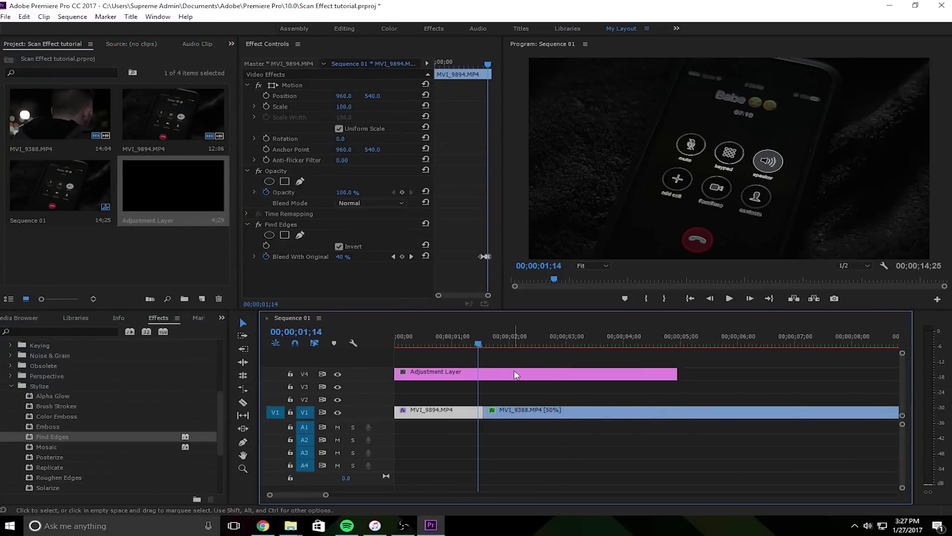
pyautogui.press('=')
pyautogui.click(536, 371)
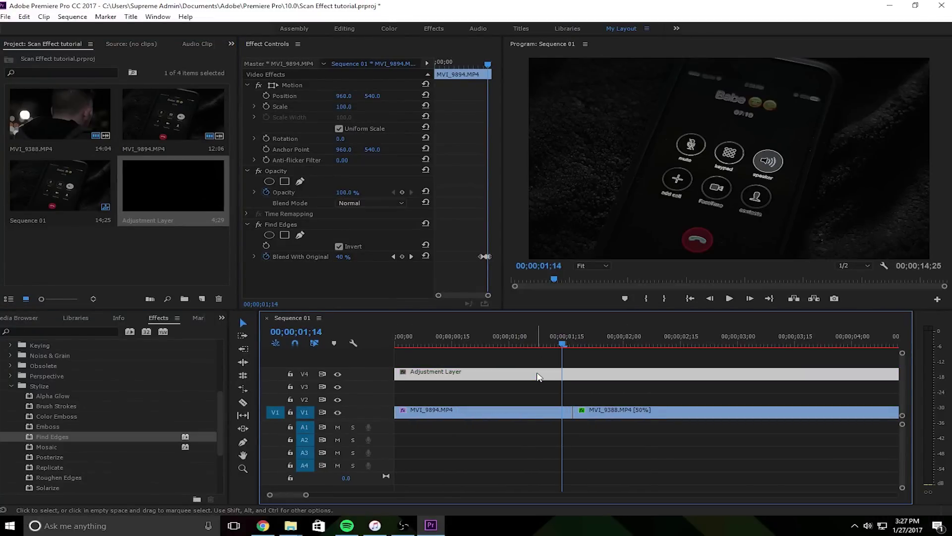
# - Apply the Channel Mixer effect to the adjustment layer, with the playhead at 01;13
pyautogui.click(11, 386)
pyautogui.scroll(5, 12, 404)
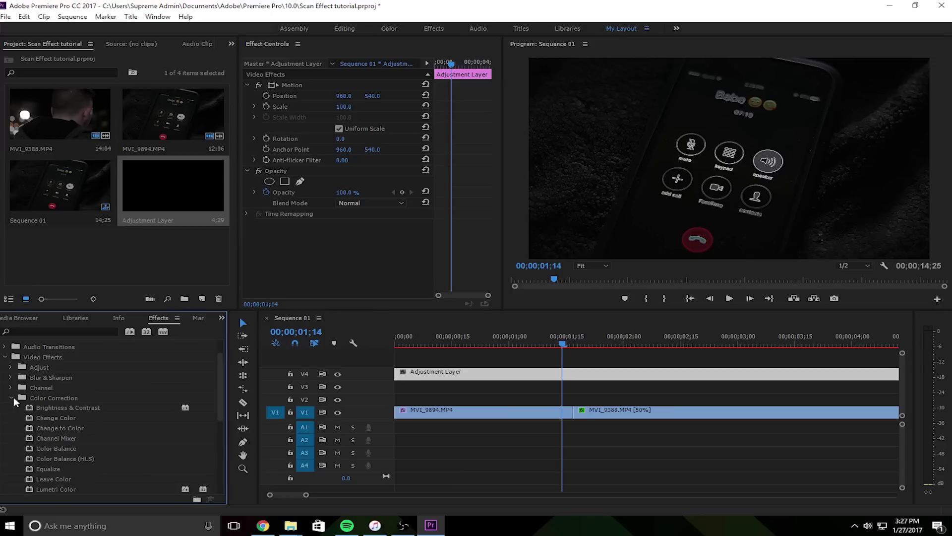
pyautogui.scroll(-1, 109, 432)
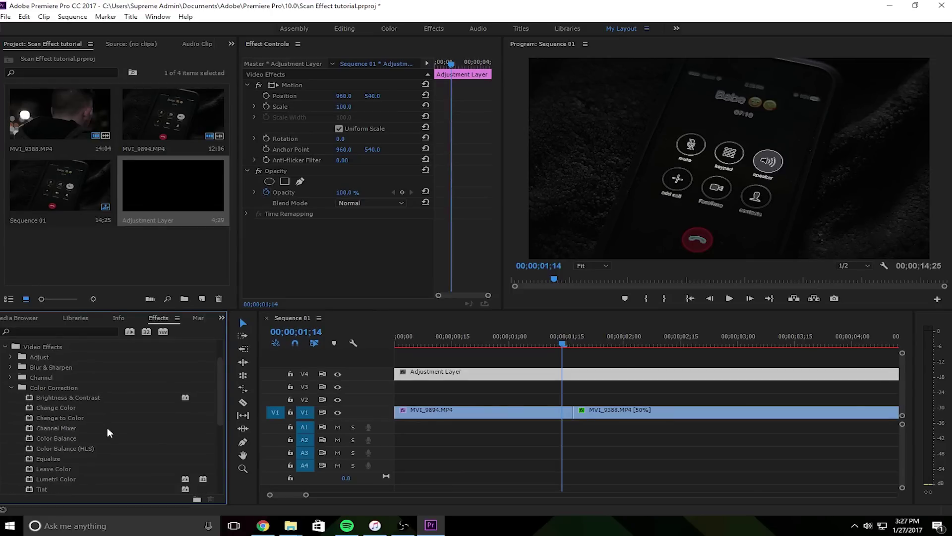
pyautogui.moveTo(106, 428); pyautogui.dragTo(560, 378)
pyautogui.scroll(-3, 493, 195)
pyautogui.click(561, 342)
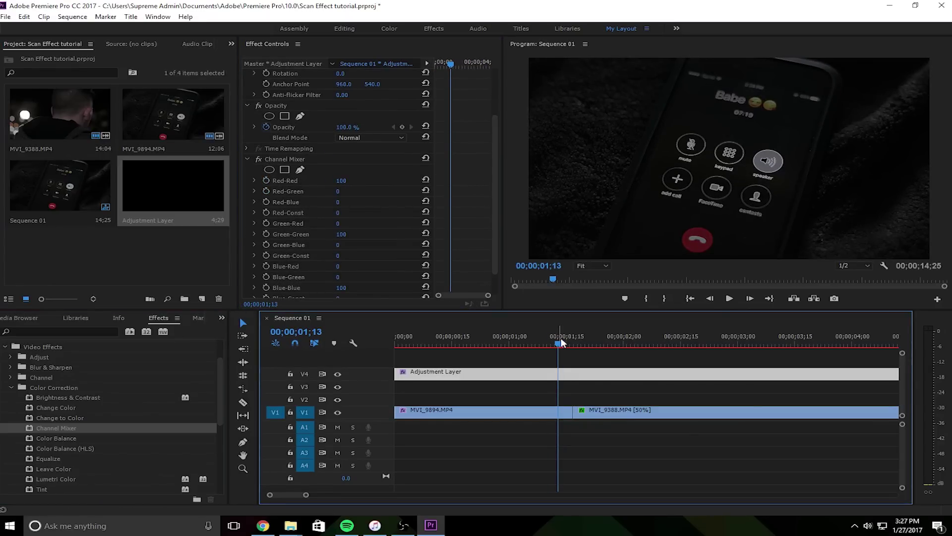
# - Set Channel Mixer Red-Red to 150 and Green-Green to 80
pyautogui.click(342, 181)
pyautogui.write('15')
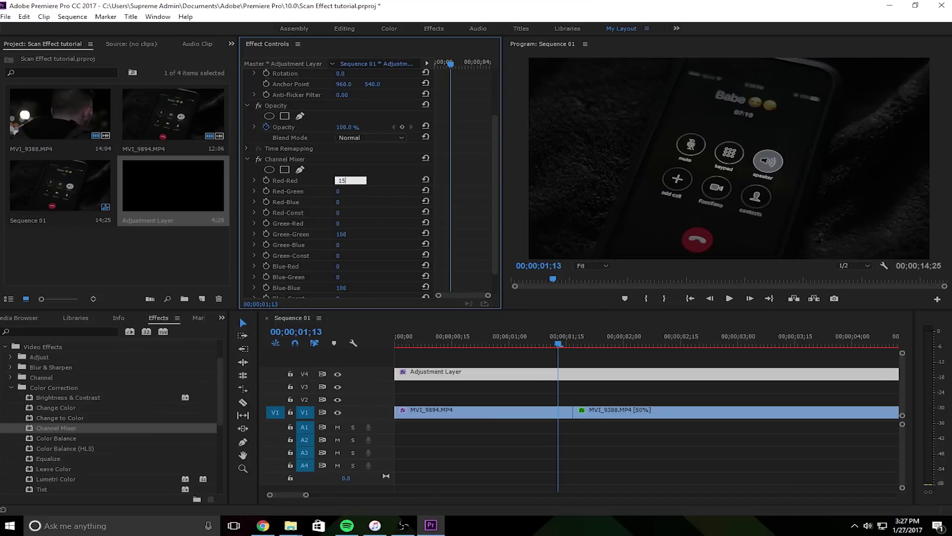
pyautogui.write('0')
pyautogui.press('Return')
pyautogui.moveTo(551, 336); pyautogui.dragTo(568, 344)
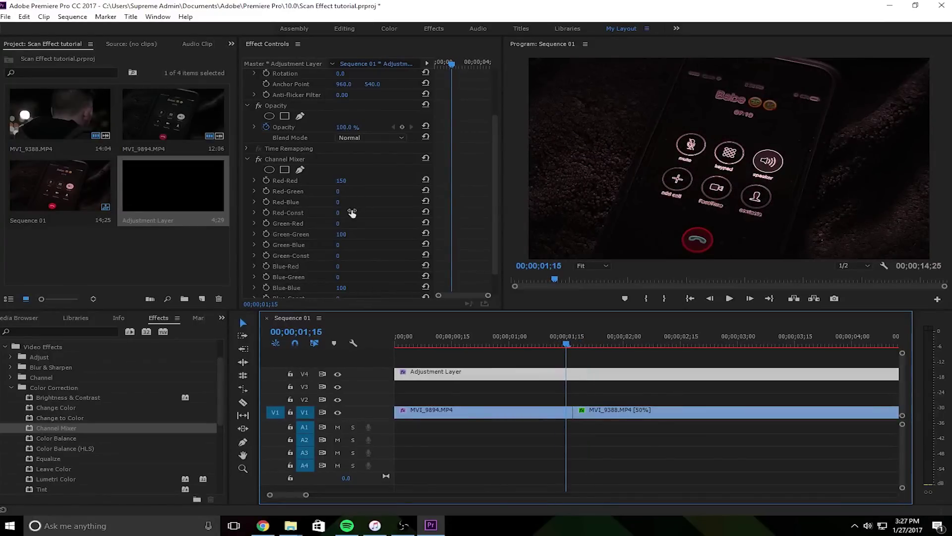
pyautogui.click(349, 233)
pyautogui.write('80')
pyautogui.press('Return')
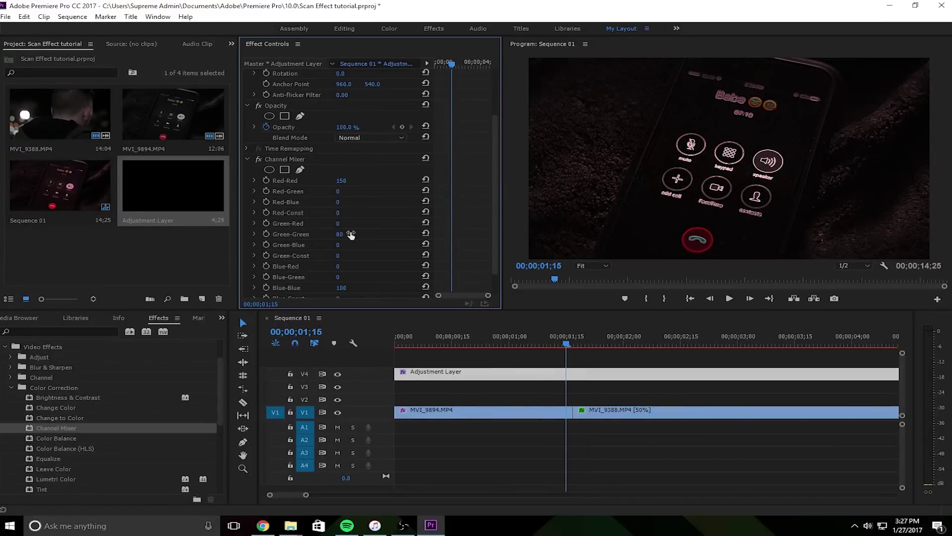
# - Test Red-Blue at 20, reset it to 0, then enter 60 in the Blue-Blue field
pyautogui.click(350, 200)
pyautogui.write('20')
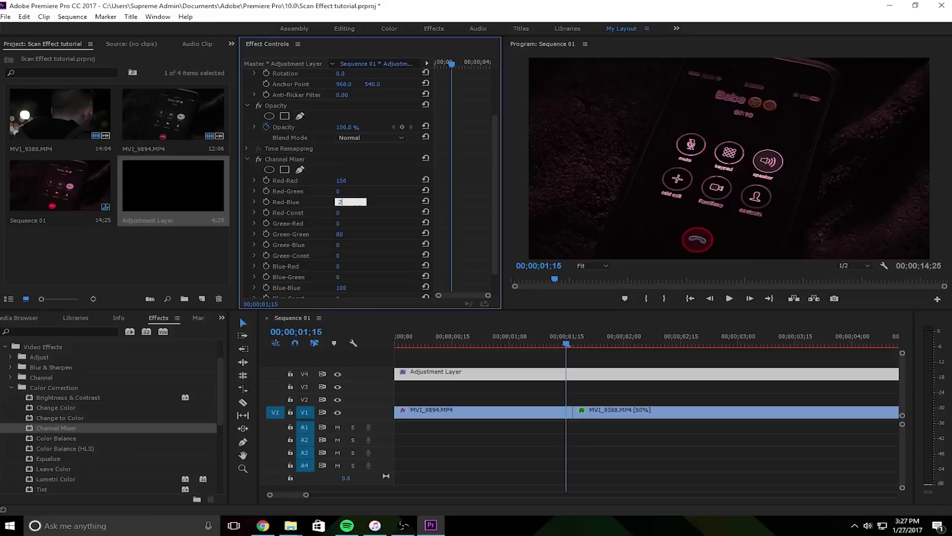
pyautogui.press('Return')
pyautogui.click(350, 201)
pyautogui.write('0')
pyautogui.press('Return')
pyautogui.scroll(-1, 408, 227)
pyautogui.scroll(-1, 407, 227)
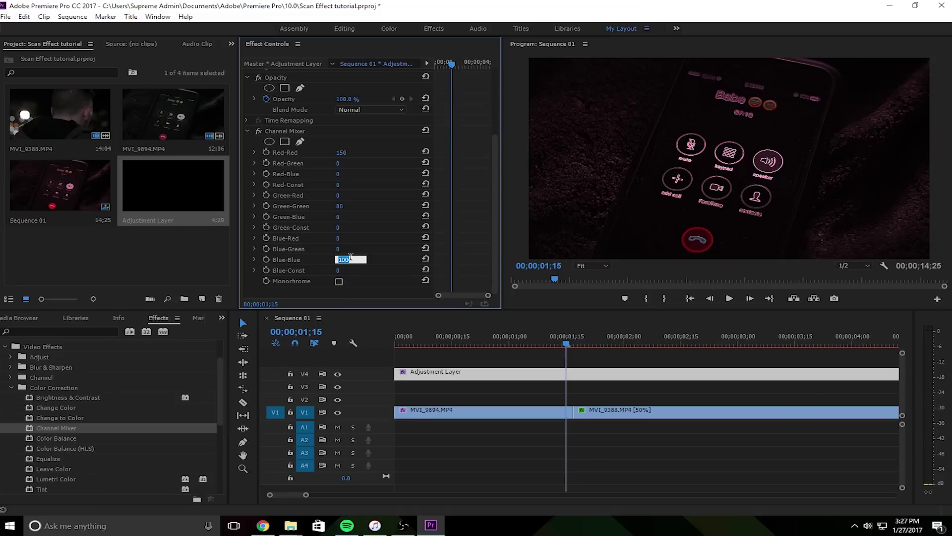
pyautogui.write('60')
pyautogui.press('Return')
# - Play the sequence from just before the cut to preview the pink tint
pyautogui.click(536, 338)
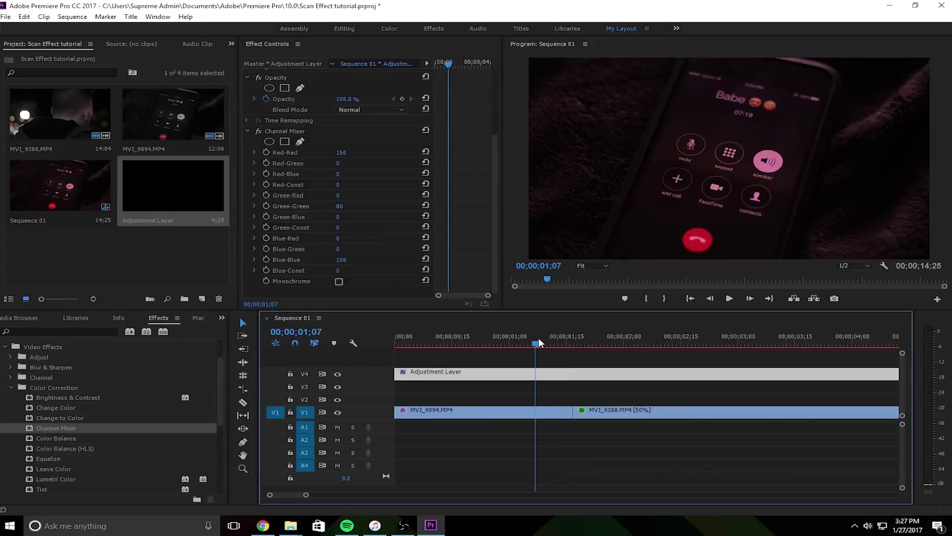
pyautogui.press('space')
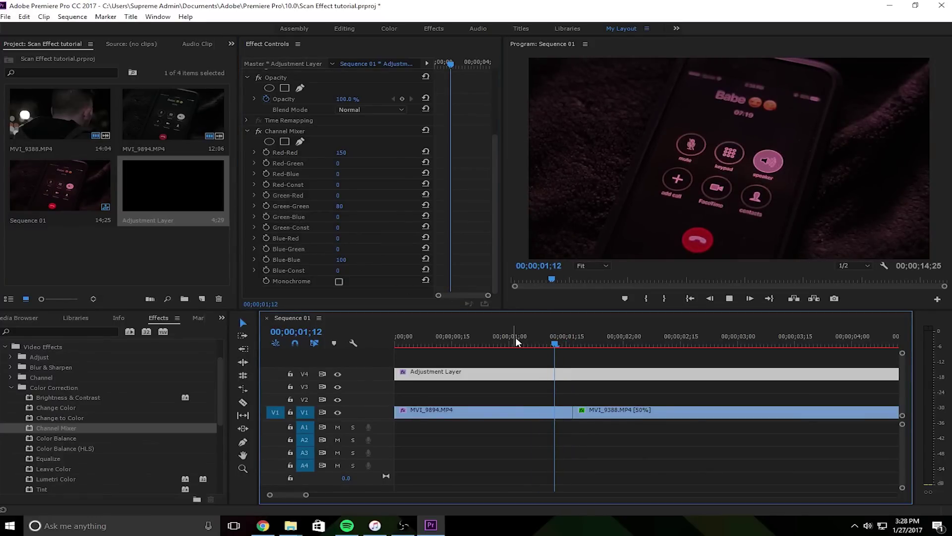
pyautogui.press('space')
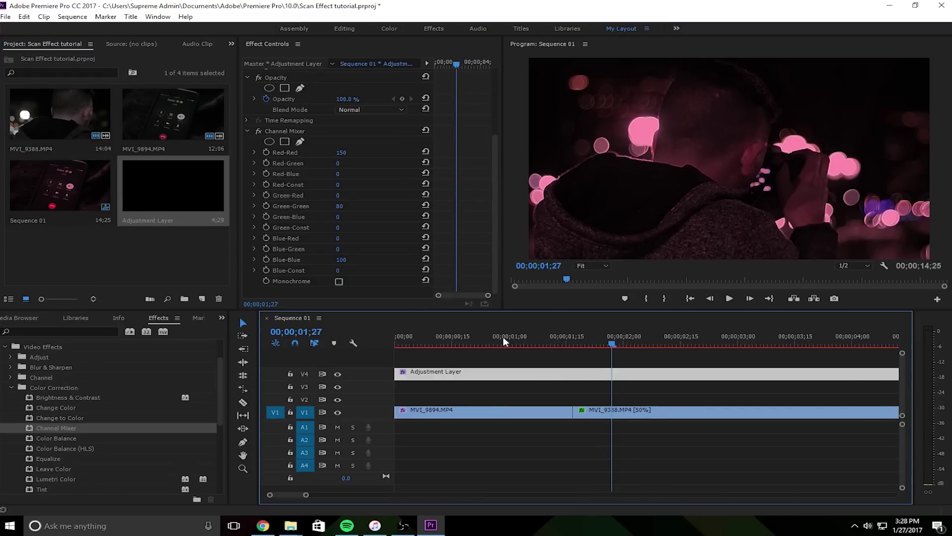
# - Drop a Cross Dissolve from Video Transitions > Dissolve onto the MVI_9894/MVI_9388 cut
pyautogui.click(10, 388)
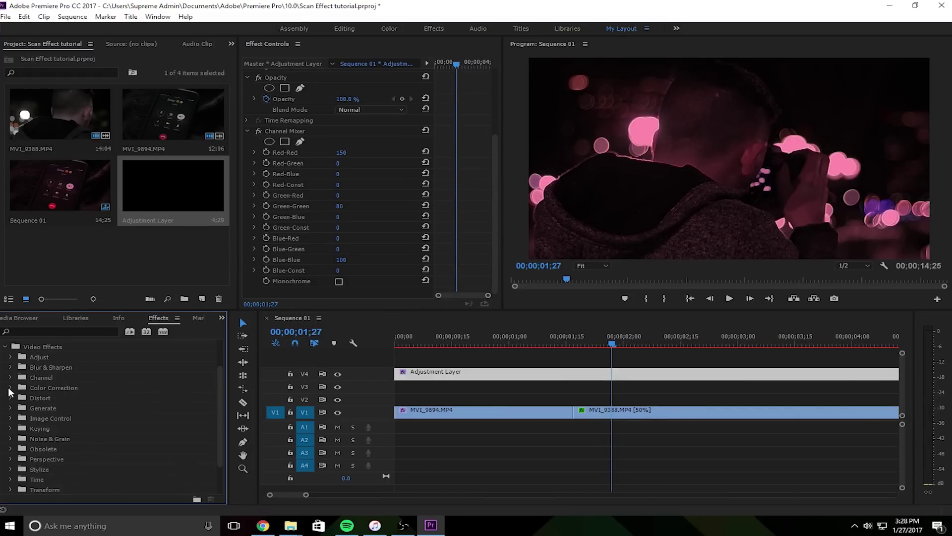
pyautogui.scroll(-2, 13, 398)
pyautogui.click(5, 490)
pyautogui.scroll(-3, 6, 489)
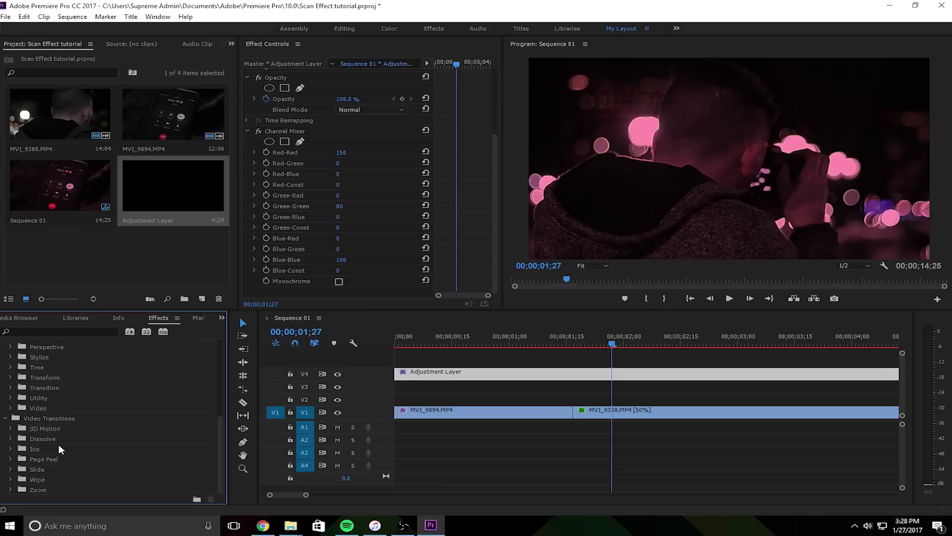
pyautogui.click(10, 439)
pyautogui.moveTo(40, 459); pyautogui.dragTo(574, 411)
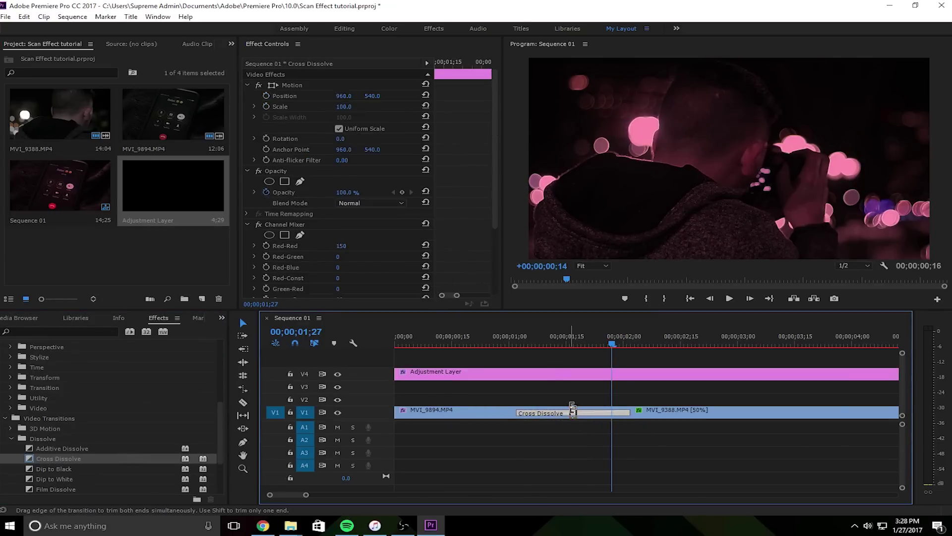
# - Play back the new dissolve from just before the cut several times
pyautogui.click(535, 338)
pyautogui.press('space')
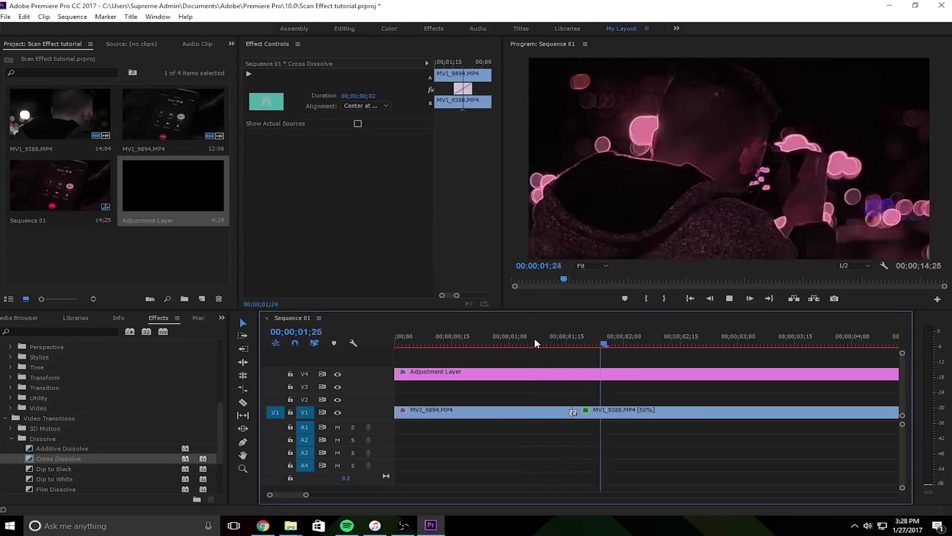
pyautogui.click(535, 340)
pyautogui.press('space')
pyautogui.click(534, 339)
pyautogui.press('space')
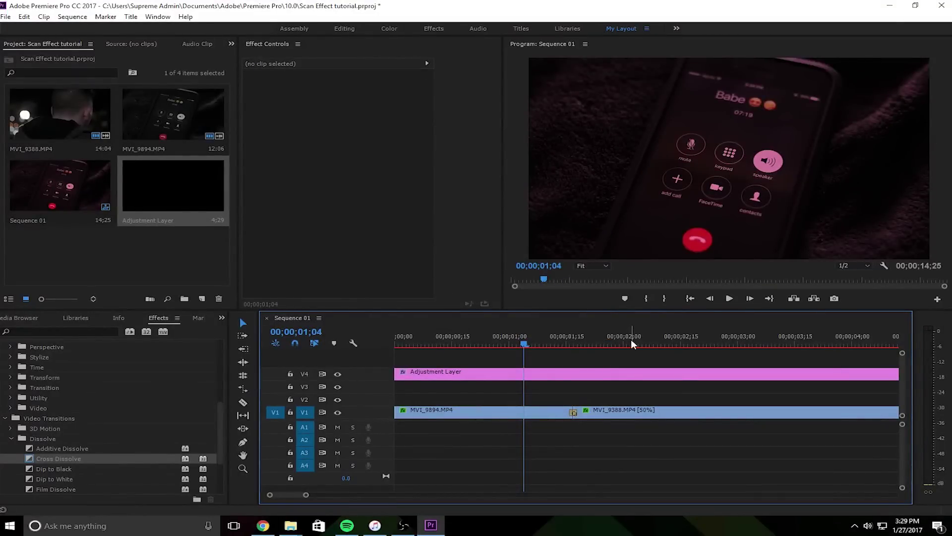
# - Zoom the timeline around the cut and park the playhead at 01;11
pyautogui.press('=')
pyautogui.press('-')
pyautogui.click(550, 336)
pyautogui.click(6, 419)
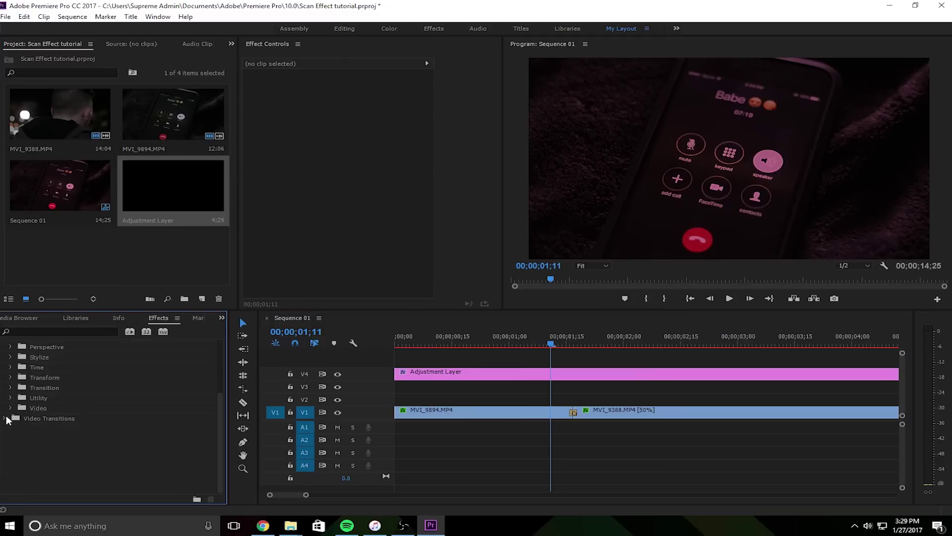
pyautogui.scroll(5, 6, 419)
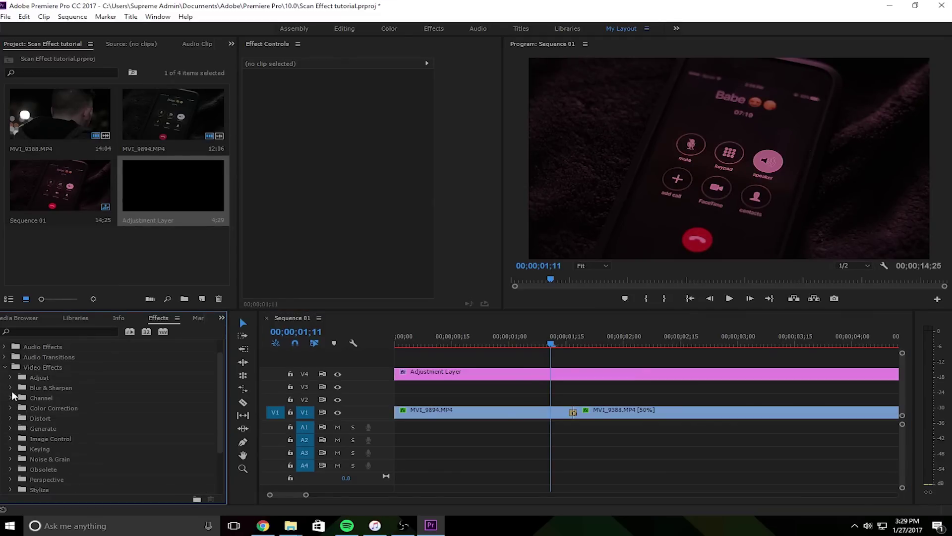
# - Apply Gaussian Blur to the MVI_9894 clip and show its effect controls
pyautogui.click(10, 387)
pyautogui.moveTo(69, 438); pyautogui.dragTo(549, 413)
pyautogui.click(547, 418)
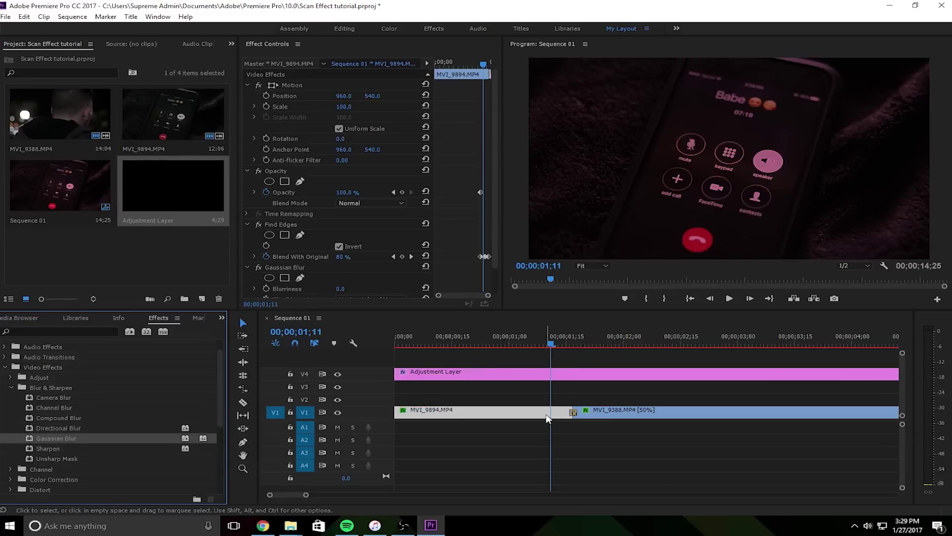
# - At 01;17 near the cut, set Blurriness to 20 and enable Repeat Edge Pixels
pyautogui.click(561, 339)
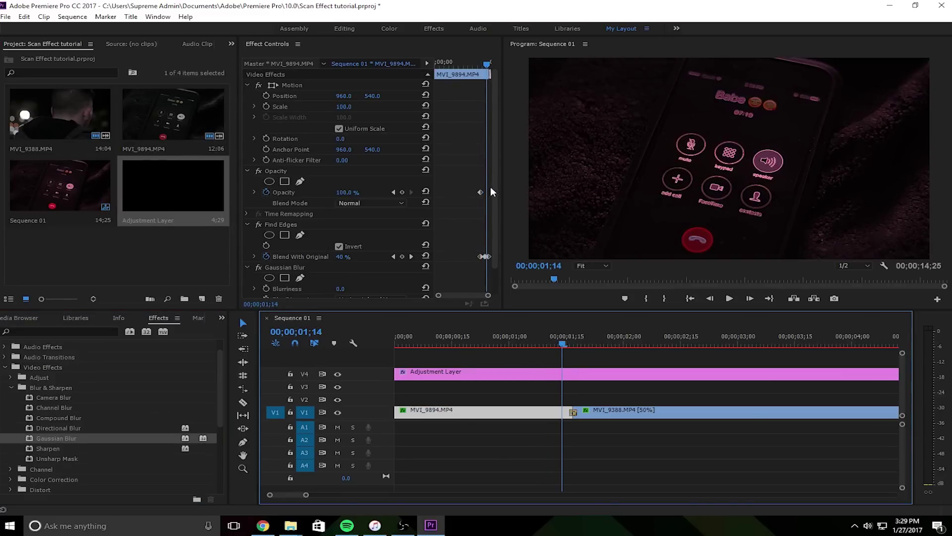
pyautogui.moveTo(494, 192); pyautogui.dragTo(495, 246)
pyautogui.press('Right')
pyautogui.press('Right')
pyautogui.press('Right')
pyautogui.press('Left')
pyautogui.press('Right')
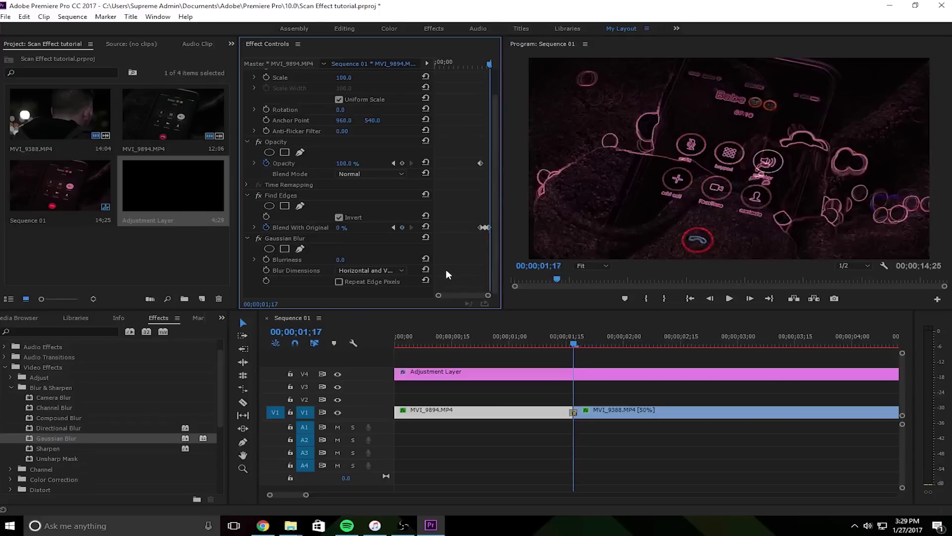
pyautogui.click(340, 260)
pyautogui.write('20')
pyautogui.press('Return')
pyautogui.click(339, 282)
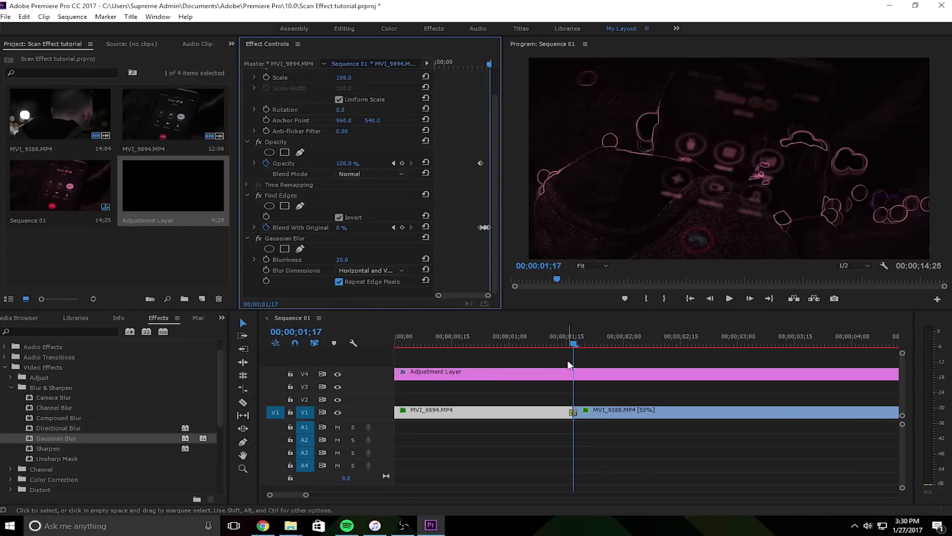
# - Zoom the effect timeline and set a Blurriness keyframe of 20 at 01;17
pyautogui.click(573, 342)
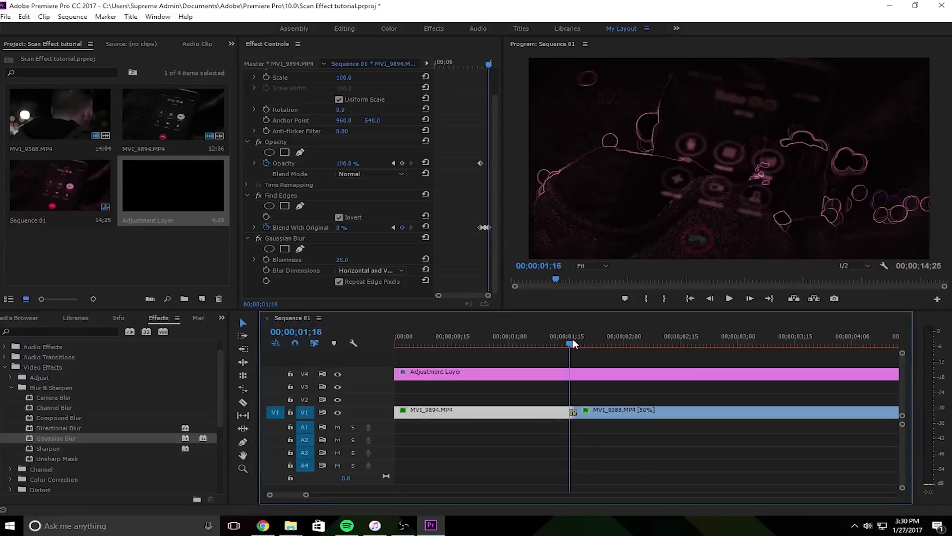
pyautogui.click(461, 262)
pyautogui.press('=')
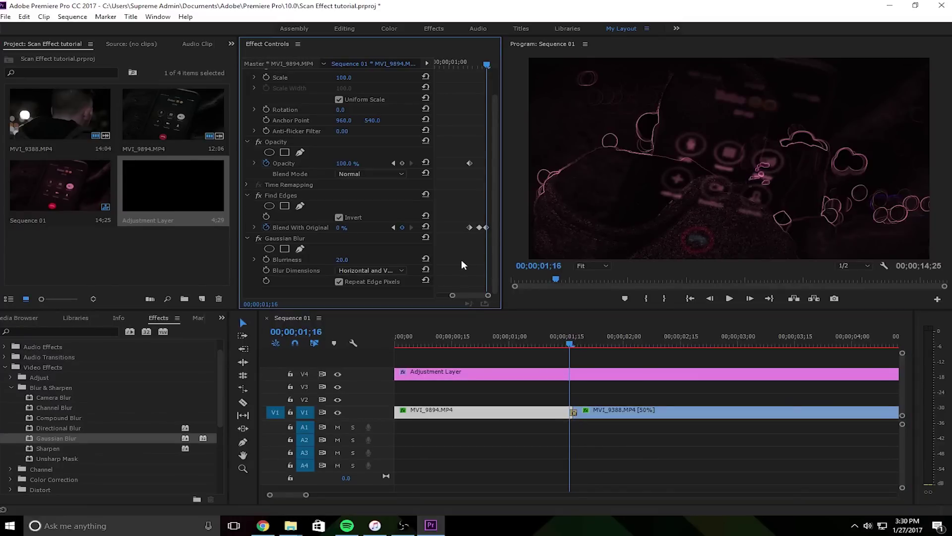
pyautogui.press('=')
pyautogui.press('Right')
pyautogui.click(265, 258)
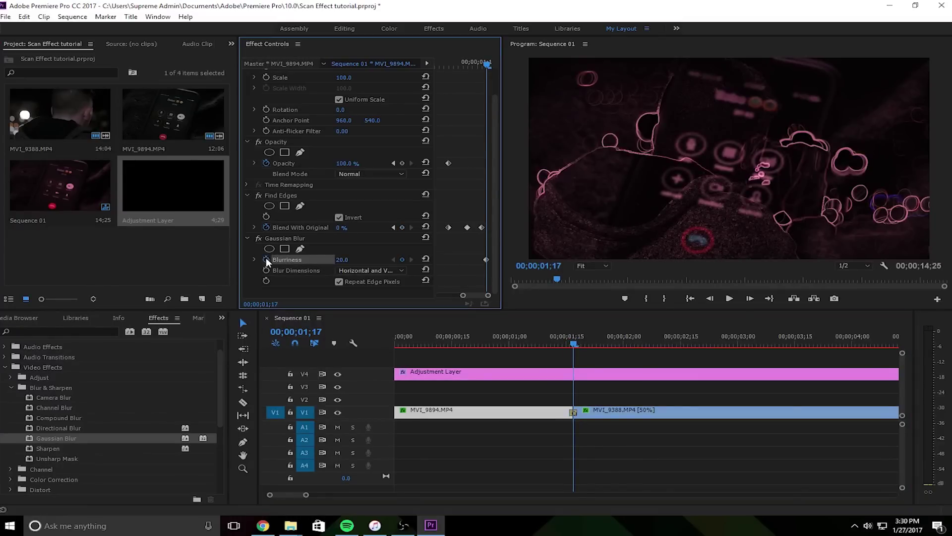
# - Add a Blurriness 0 keyframe a few frames earlier and play back the ramp
pyautogui.press('Left')
pyautogui.press('Left')
pyautogui.press('Left')
pyautogui.press('Left')
pyautogui.press('Left')
pyautogui.press('Left')
pyautogui.press('Left')
pyautogui.press('Left')
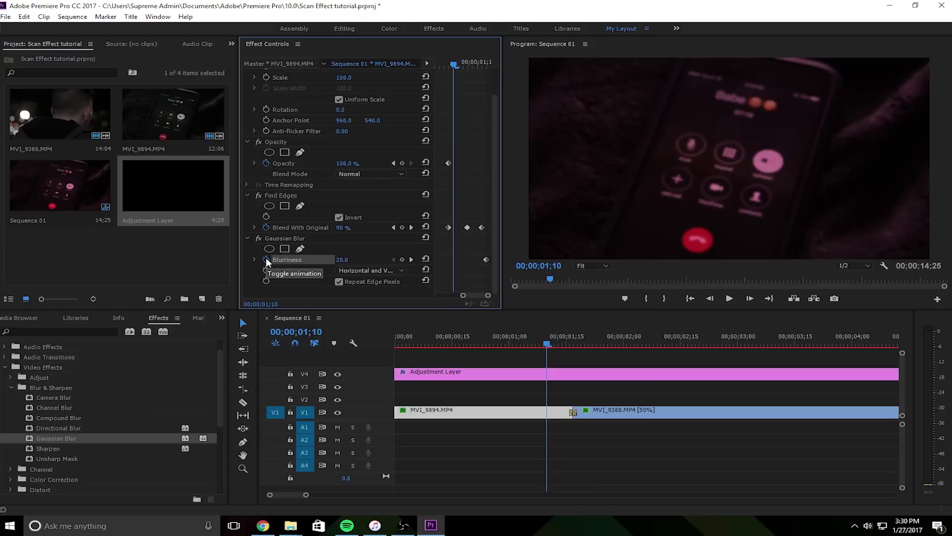
pyautogui.click(350, 258)
pyautogui.write('0')
pyautogui.press('Return')
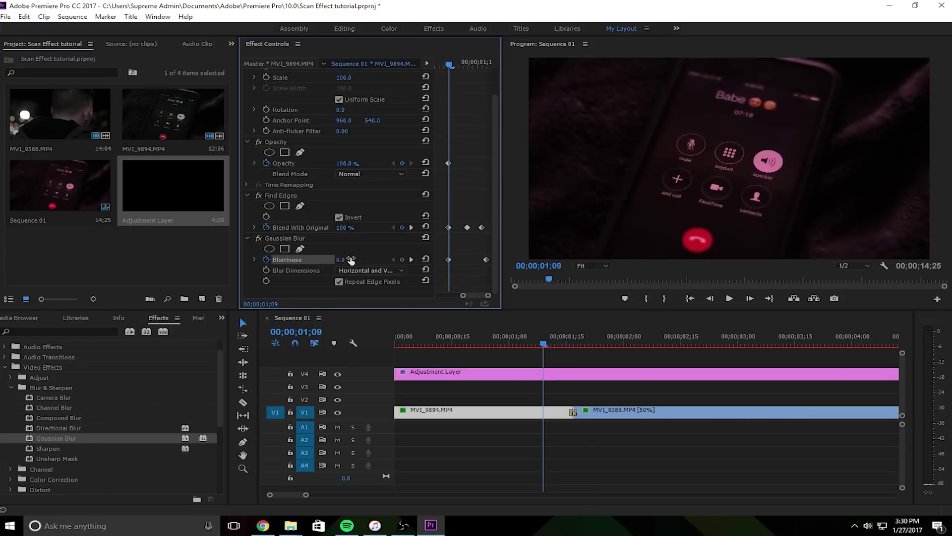
pyautogui.press('space')
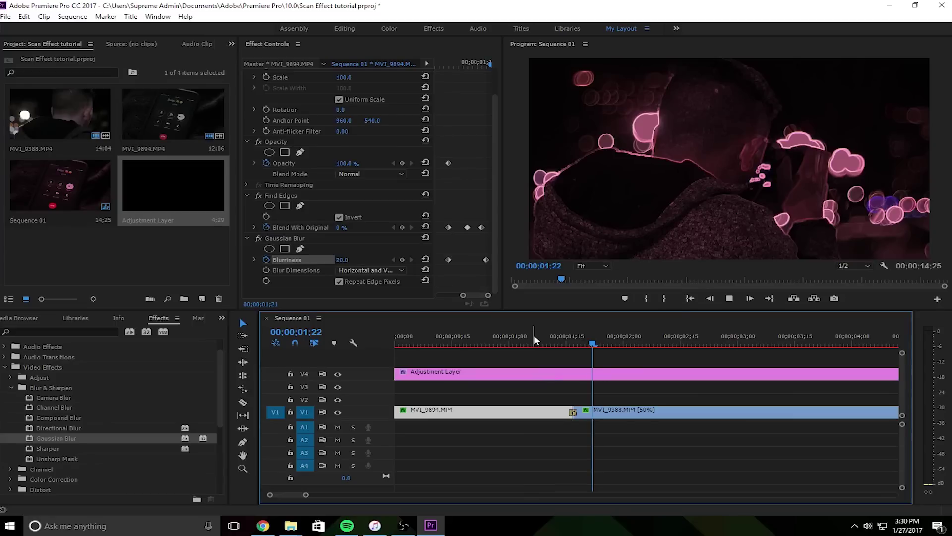
pyautogui.press('space')
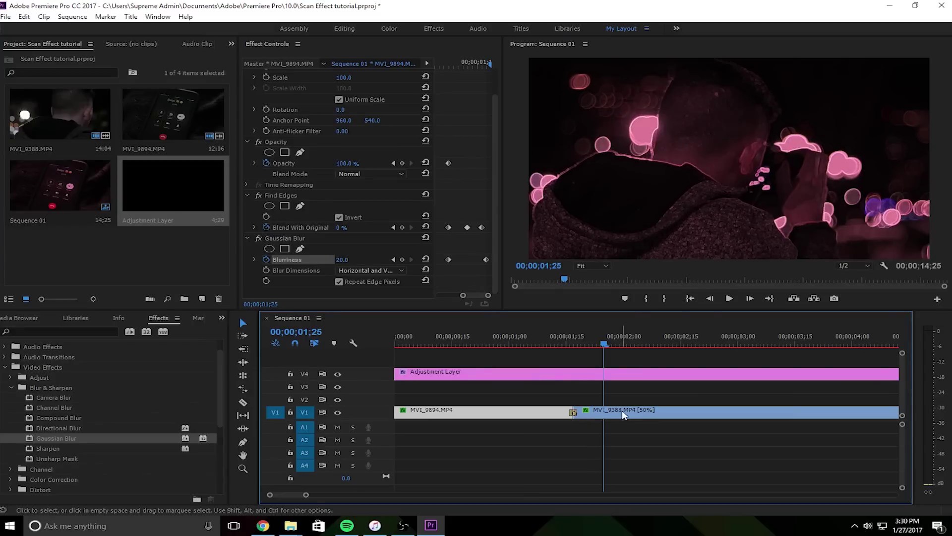
pyautogui.click(624, 416)
# - Apply Gaussian Blur to MVI_9388 and set a starting Blurriness keyframe of 20
pyautogui.moveTo(91, 439); pyautogui.dragTo(683, 418)
pyautogui.moveTo(492, 213); pyautogui.dragTo(493, 305)
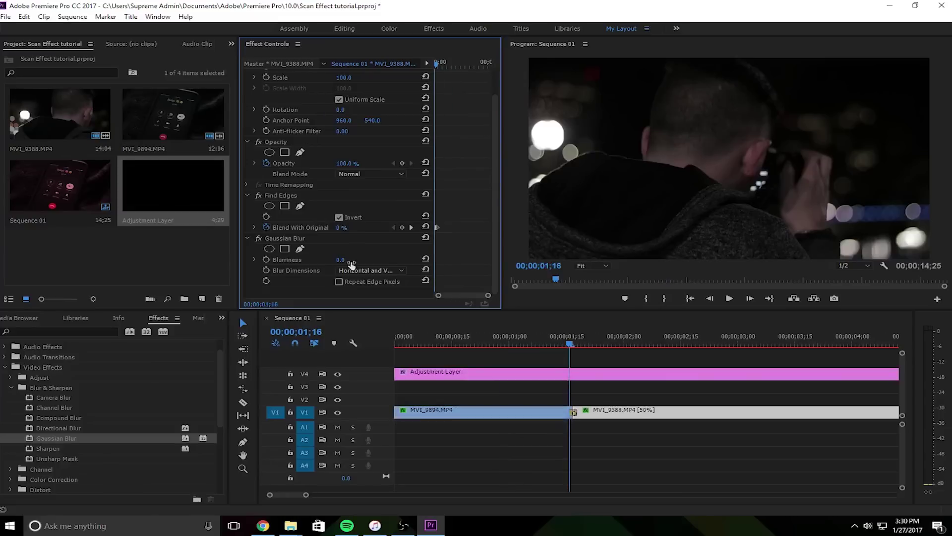
pyautogui.click(341, 259)
pyautogui.write('20')
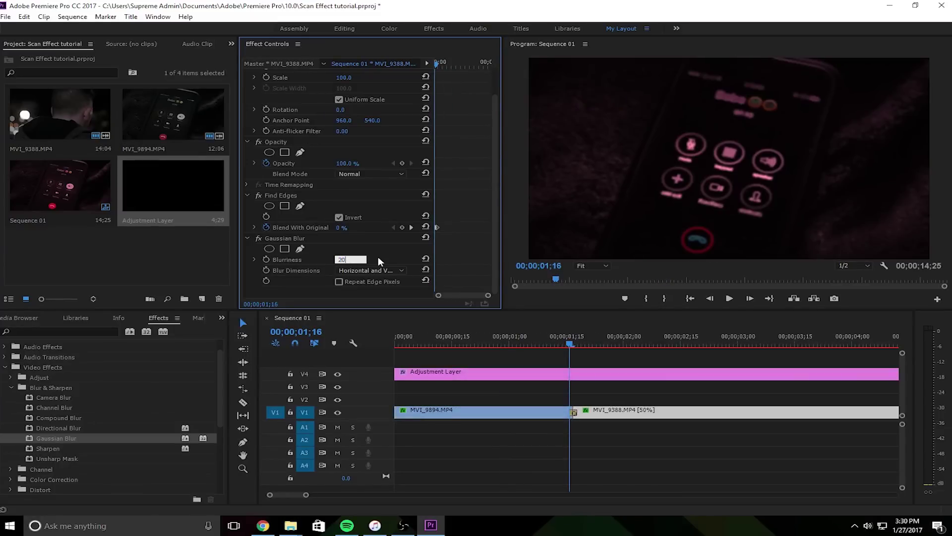
pyautogui.press('Return')
pyautogui.click(266, 258)
# - Set Blurriness to 0 at a later frame and preview the transition
pyautogui.moveTo(441, 60); pyautogui.dragTo(437, 60)
pyautogui.press('Right')
pyautogui.press('Right')
pyautogui.press('Right')
pyautogui.press('Right')
pyautogui.press('Right')
pyautogui.press('Right')
pyautogui.press('Right')
pyautogui.press('Right')
pyautogui.press('Right')
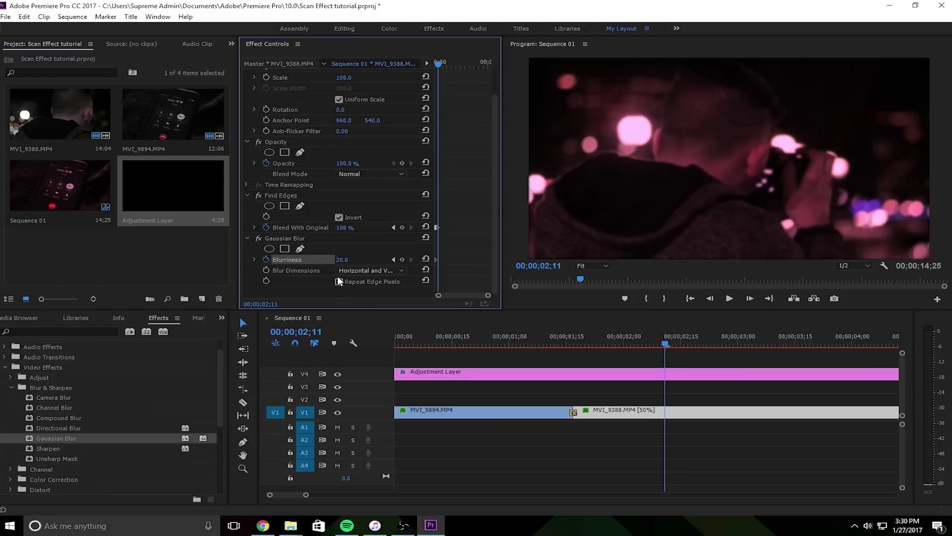
pyautogui.click(348, 258)
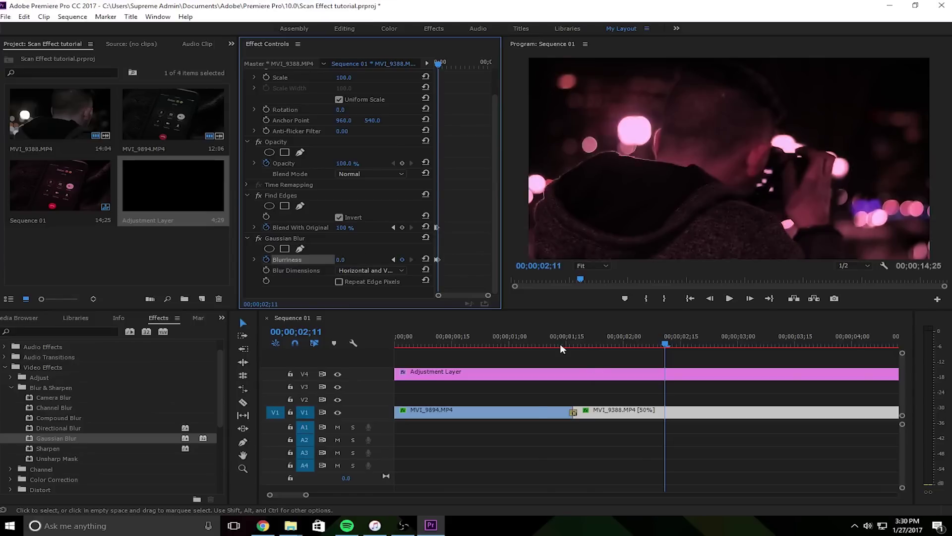
pyautogui.click(546, 343)
pyautogui.press('space')
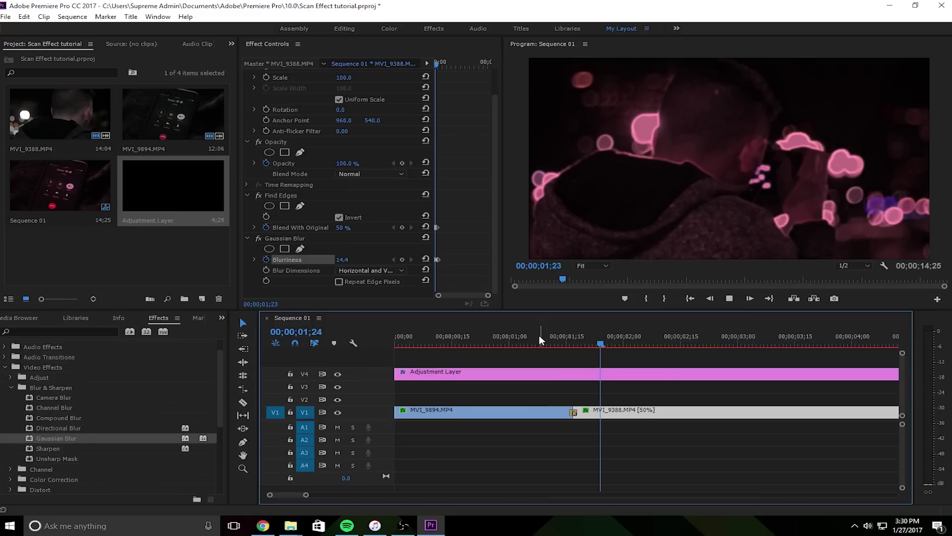
pyautogui.press('space')
# - Move the end Blurriness keyframe earlier to 01;27 and replay the transition
pyautogui.click(472, 255)
pyautogui.press('=')
pyautogui.press('=')
pyautogui.press('=')
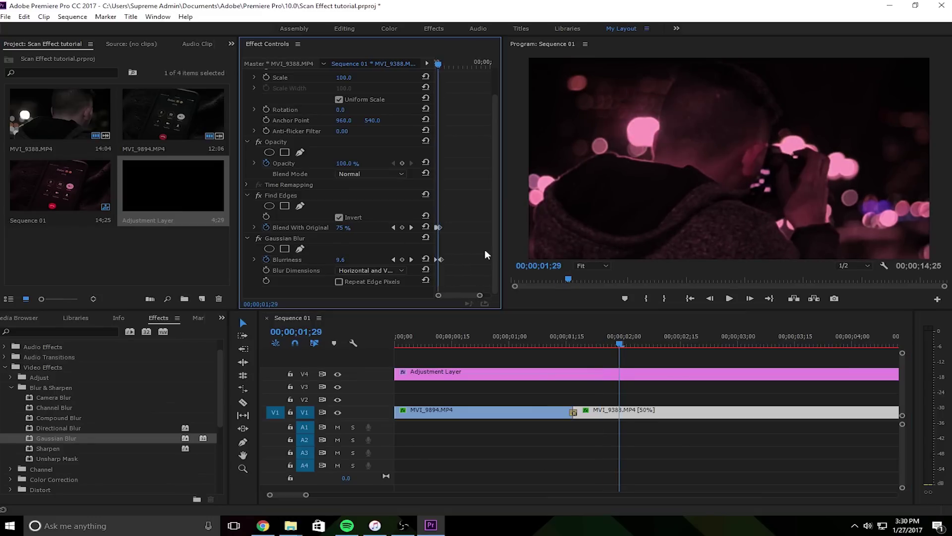
pyautogui.press('Left')
pyautogui.press('Left')
pyautogui.moveTo(462, 259); pyautogui.dragTo(456, 260)
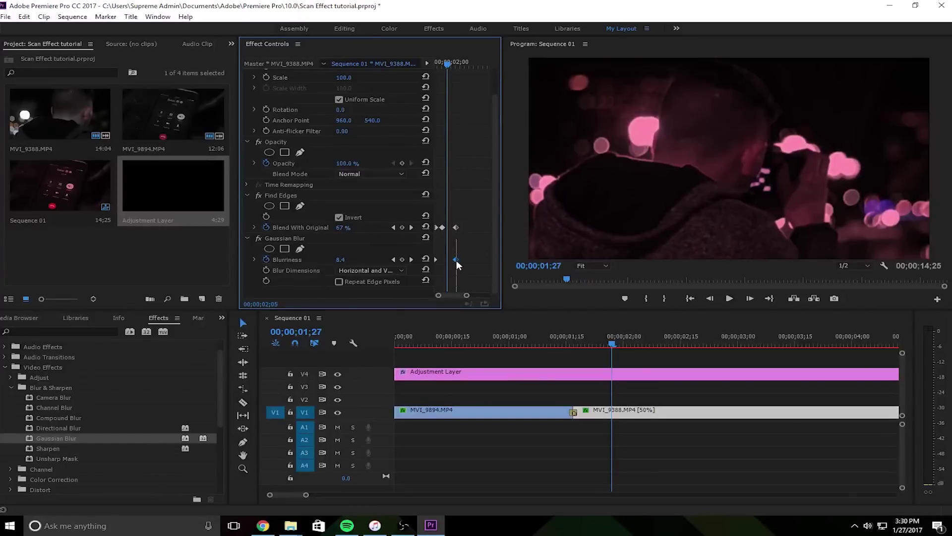
pyautogui.click(535, 330)
pyautogui.press('space')
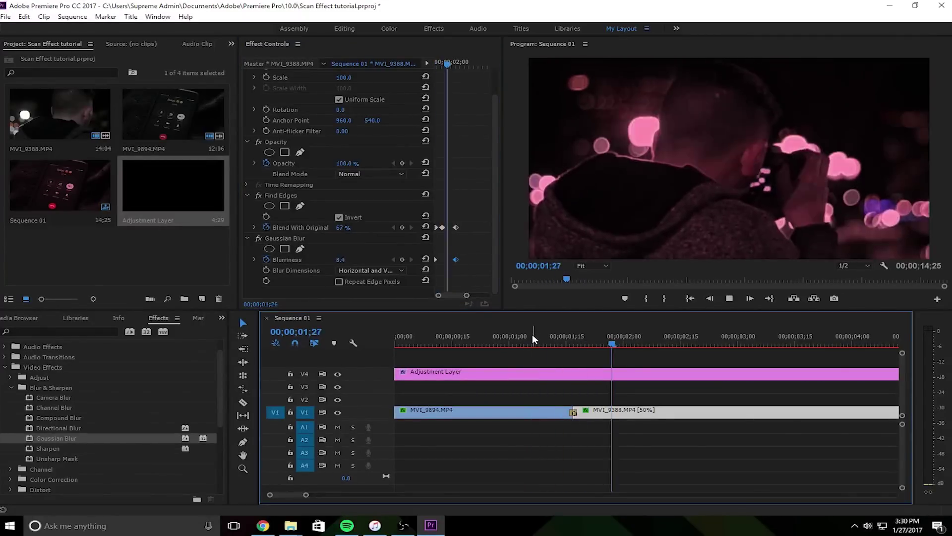
pyautogui.click(532, 335)
pyautogui.press('space')
# - Save Scan Effect tutorial.prproj with Ctrl+S
pyautogui.hotkey('ctrl', 's')
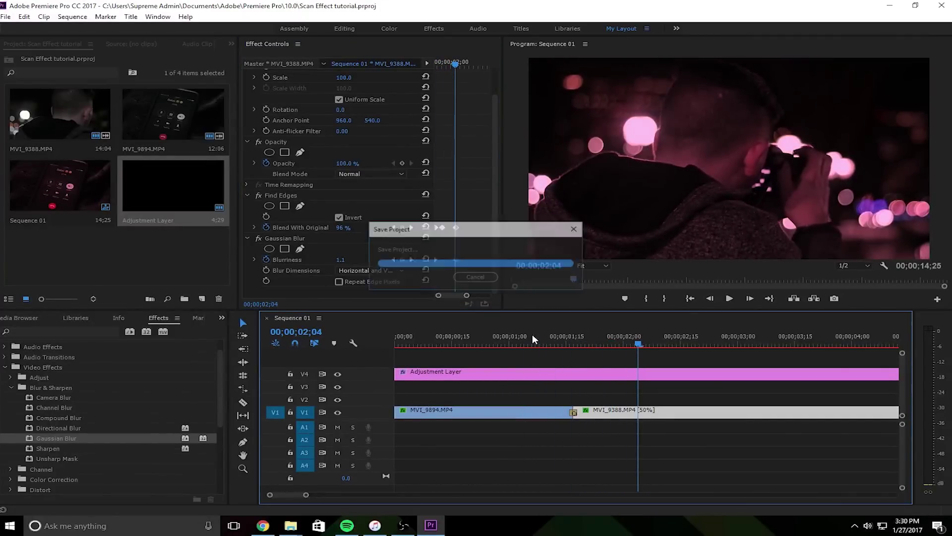